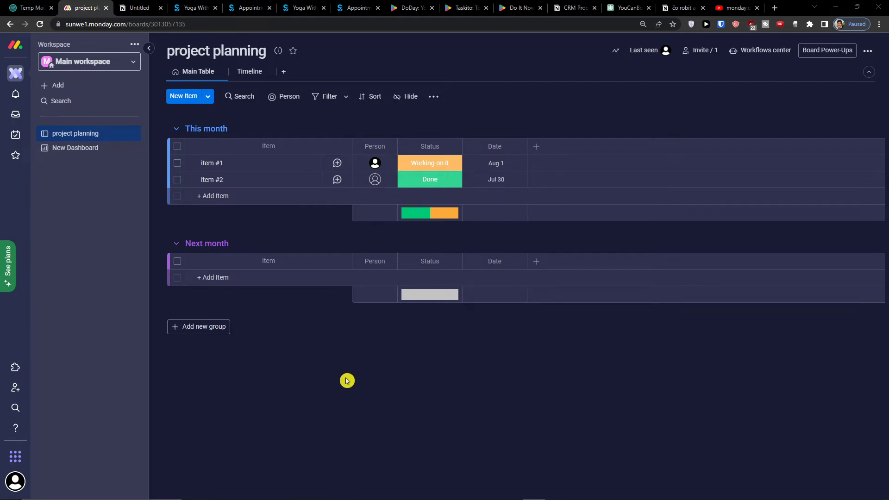
- Search the templates for 'white' and create a board from the Whiteboard template
left_click(61, 86)
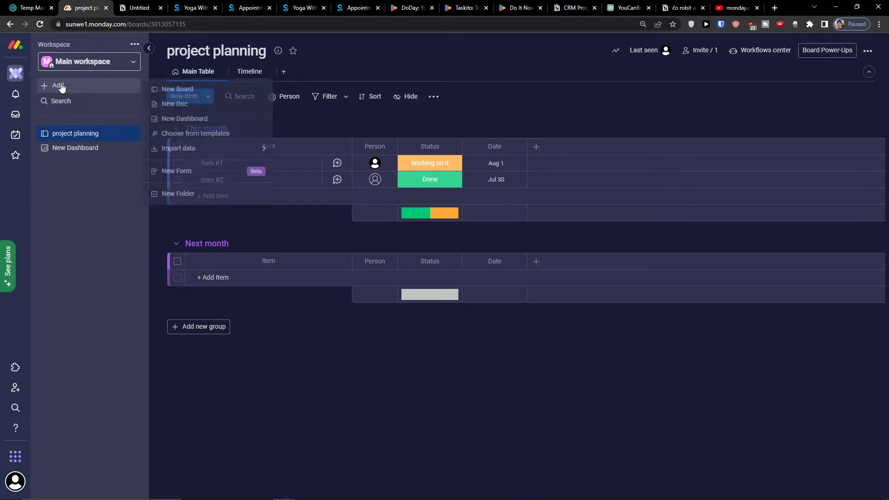
left_click(204, 134)
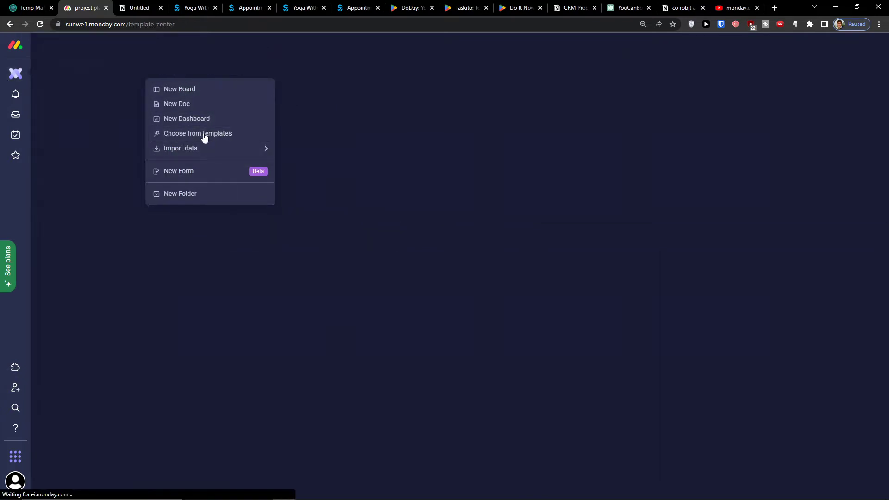
left_click(76, 98)
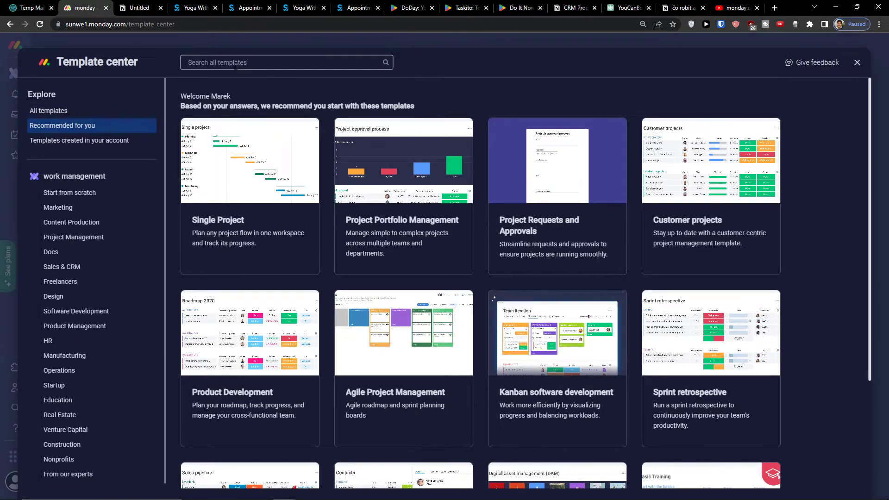
type("white")
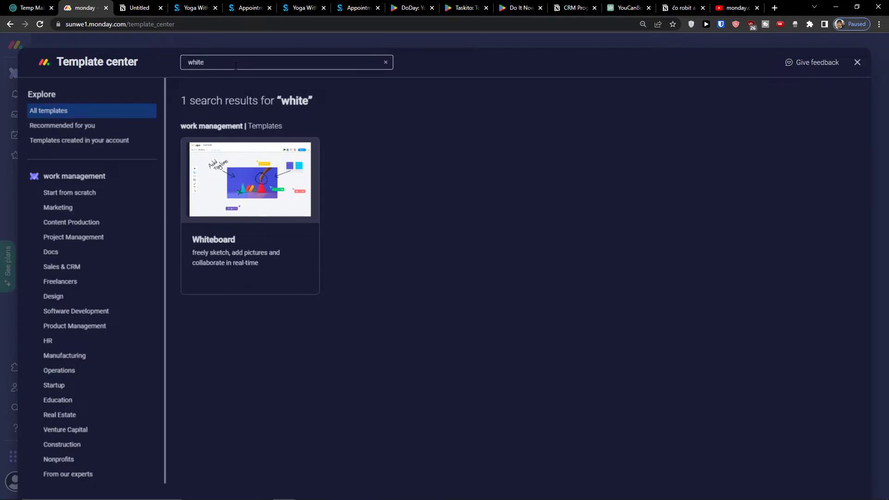
left_click(260, 176)
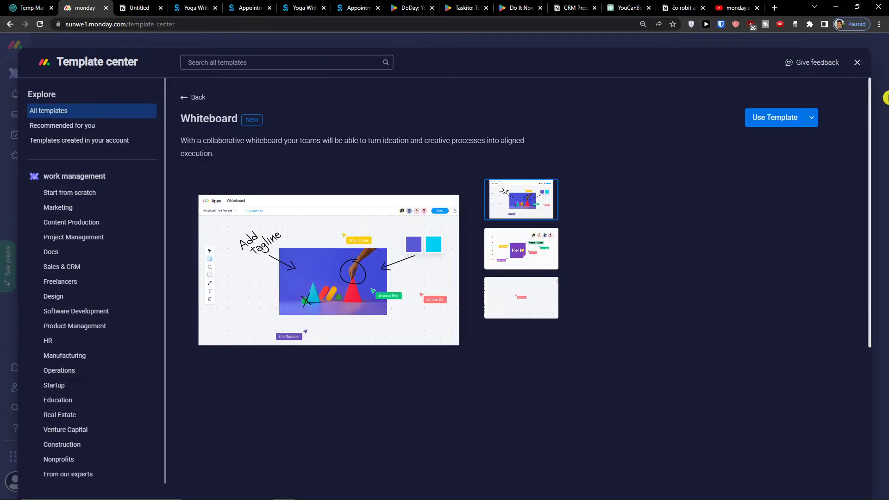
left_click(812, 118)
left_click(782, 119)
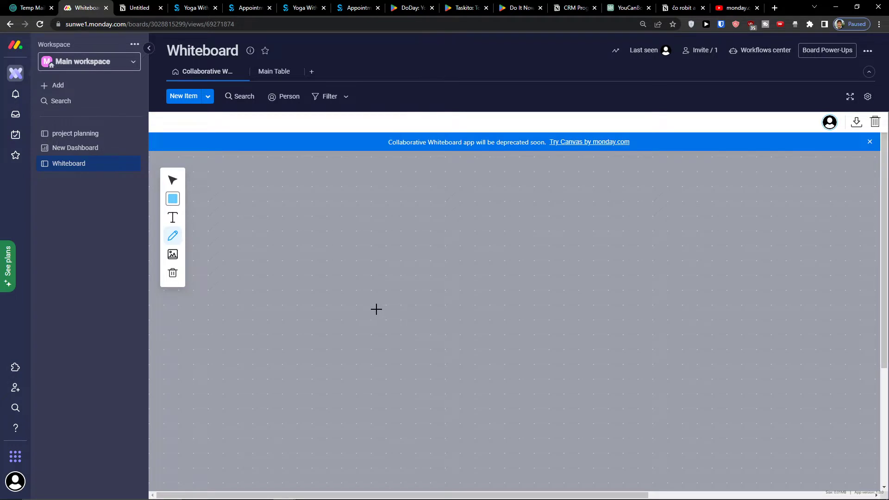
- Open Canvas by monday.com in a new tab from the board's blue banner
left_click(567, 142)
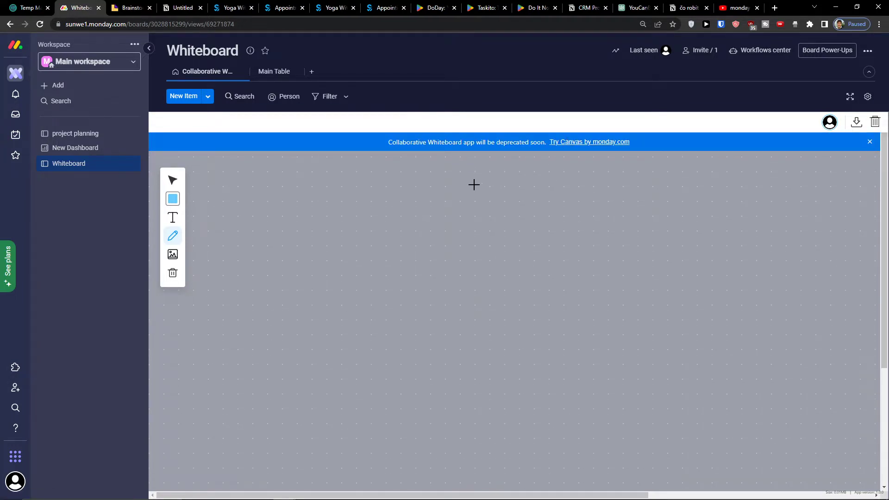
- Scroll through the Canvas landing page, then return to the Whiteboard board
left_click(122, 7)
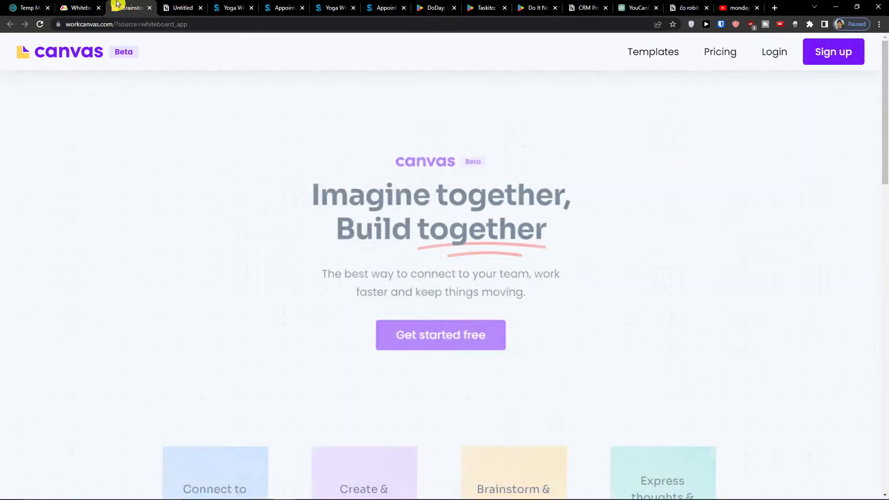
left_click(90, 6)
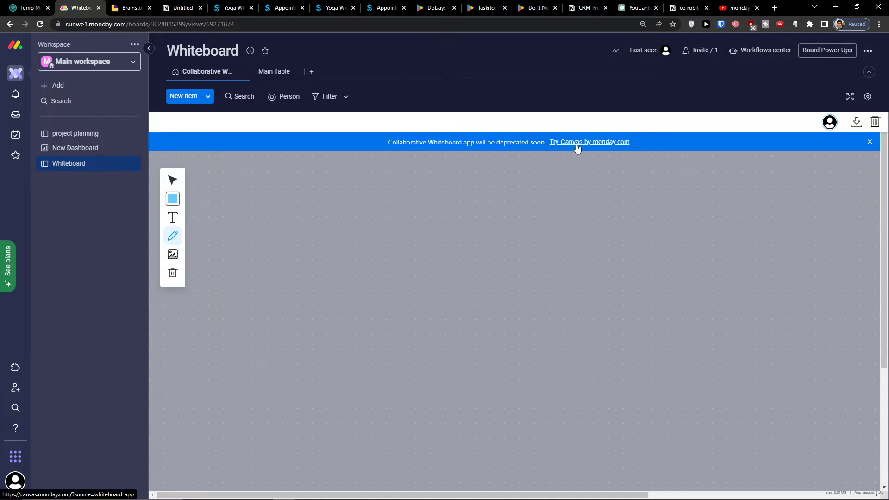
left_click(132, 8)
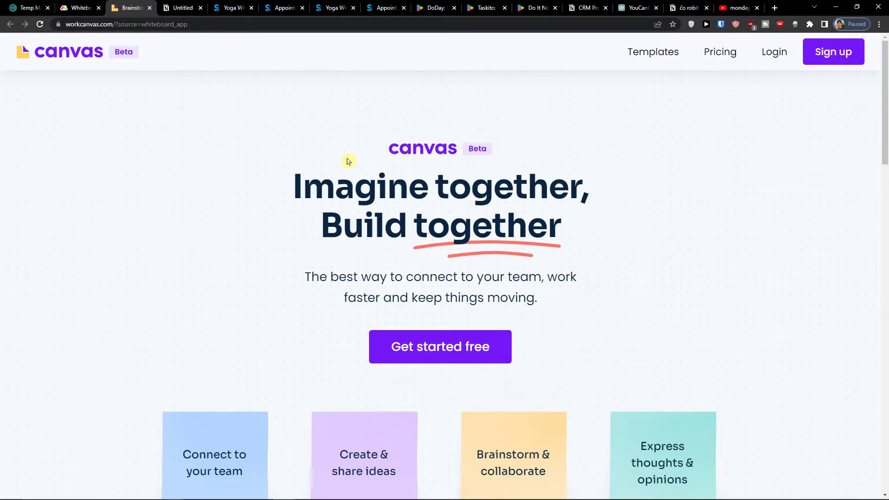
scroll(348, 162, "down", 5)
scroll(347, 161, "down", 7)
scroll(346, 163, "up", 12)
left_click(79, 8)
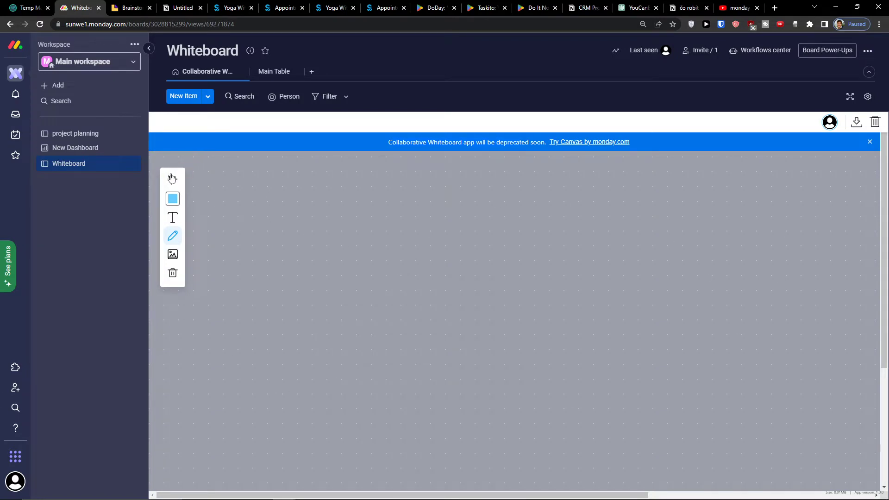
- Select an empty area of the whiteboard and set the drawing colour to blue
left_click(208, 98)
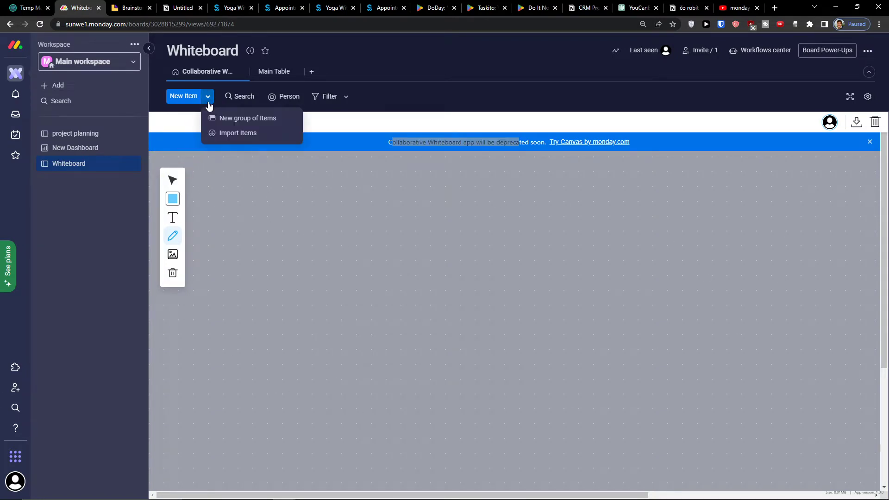
left_click(173, 180)
left_click_drag(593, 273, 717, 373)
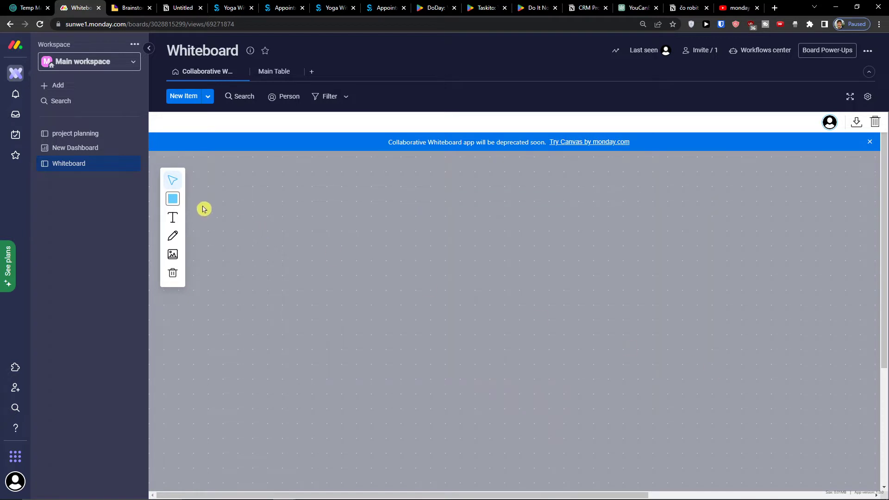
left_click(172, 198)
left_click(242, 221)
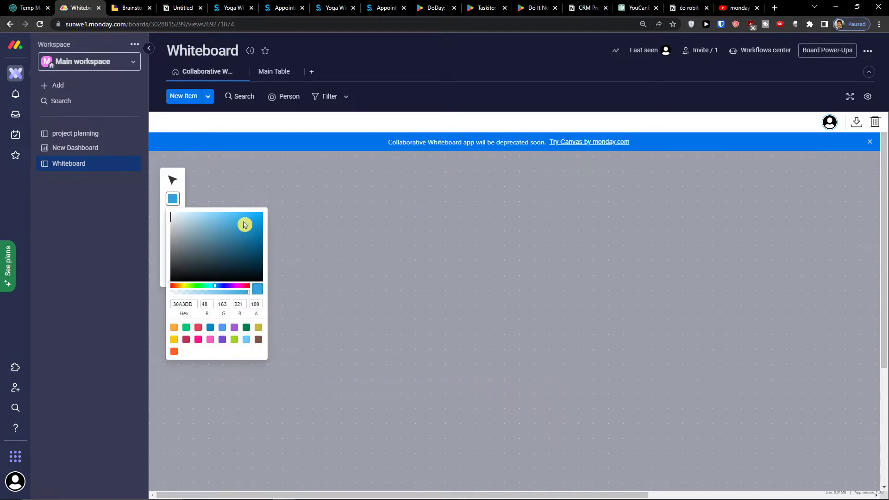
- Add an 'Add Text Here' label with a short line beneath, then darken the colour to 19648A
left_click(319, 203)
left_click(297, 215)
left_click_drag(318, 236, 342, 250)
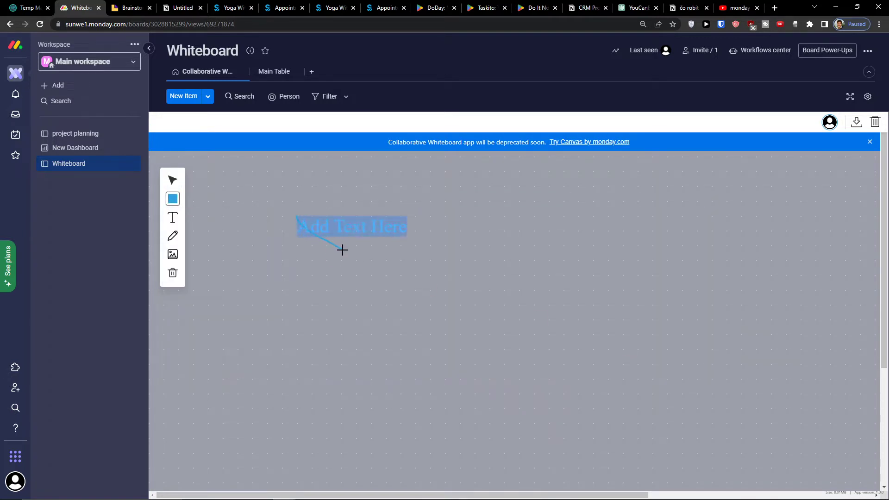
left_click(173, 202)
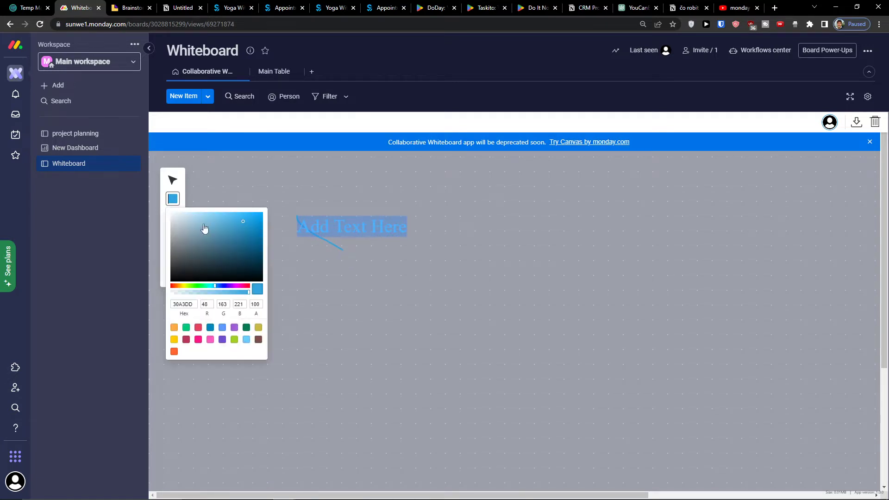
left_click(246, 248)
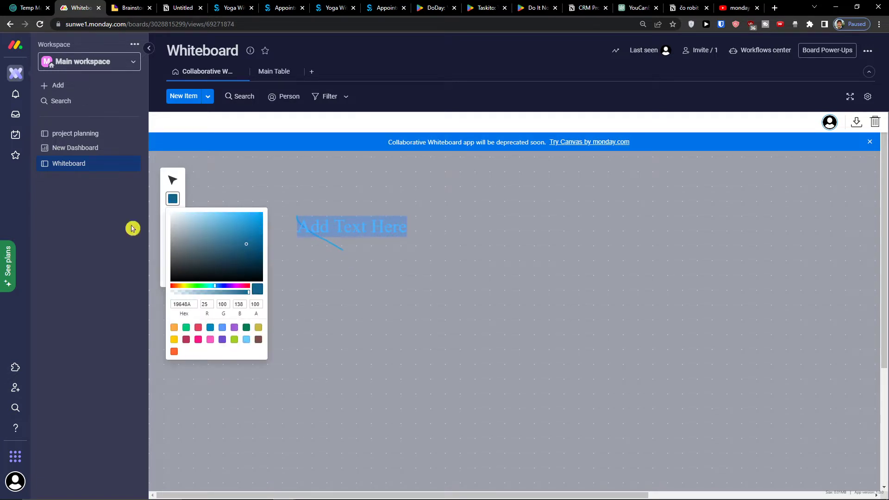
- Set the colour to red, add a second label, and draw a long vertical red line
left_click_drag(215, 286, 163, 293)
left_click_drag(369, 295, 336, 404)
left_click(556, 264)
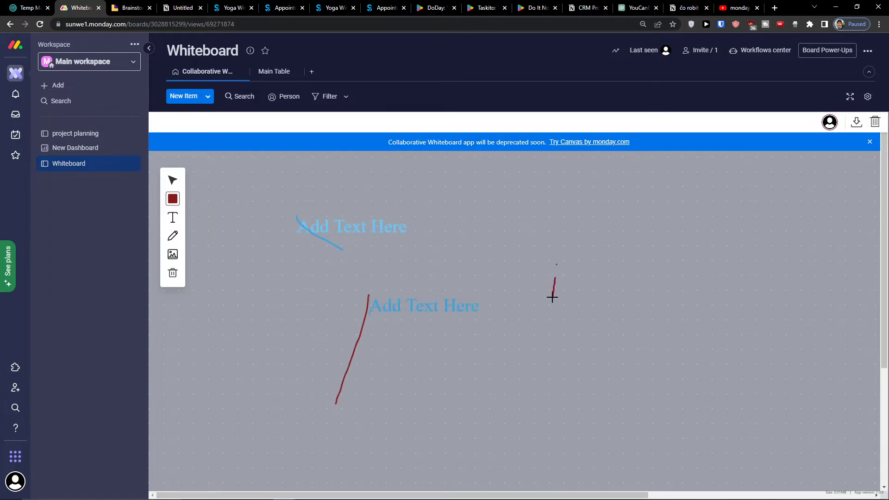
left_click_drag(553, 297, 540, 405)
- Sketch a red loop, a heart and curved strokes near the top, then delete an element
mouse_move(547, 234)
left_mouse_down()
mouse_move(665, 284)
mouse_move(590, 314)
mouse_move(609, 266)
left_mouse_up()
mouse_move(633, 247)
left_mouse_down()
mouse_move(623, 200)
mouse_move(625, 240)
left_mouse_up()
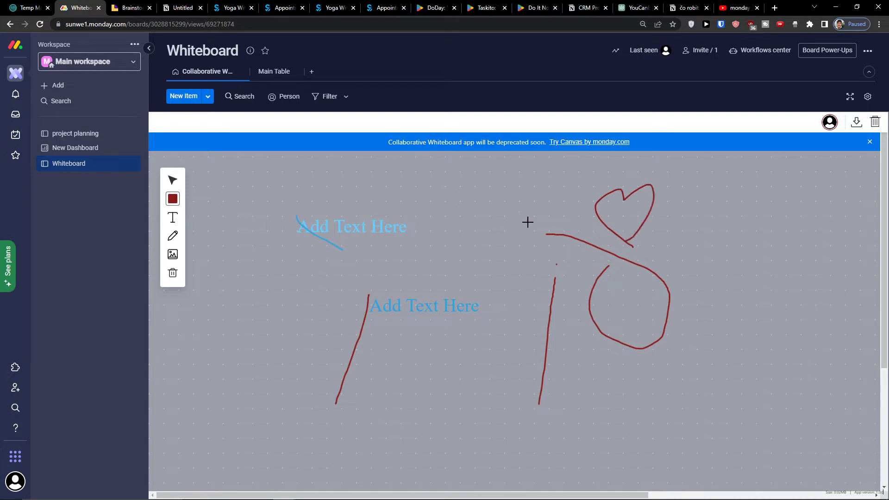
mouse_move(481, 194)
left_mouse_down()
mouse_move(493, 233)
mouse_move(505, 237)
left_mouse_up()
left_click_drag(497, 189, 515, 220)
mouse_move(394, 162)
left_mouse_down()
mouse_move(393, 184)
mouse_move(459, 180)
left_mouse_up()
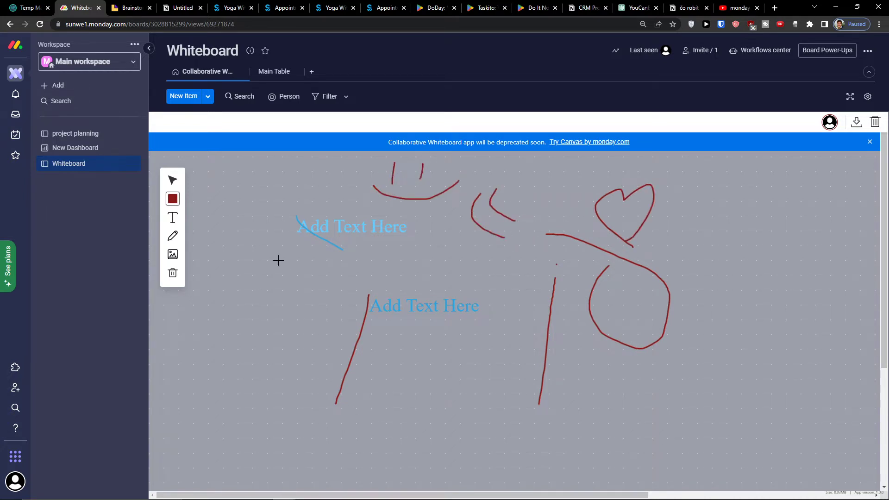
left_click(173, 273)
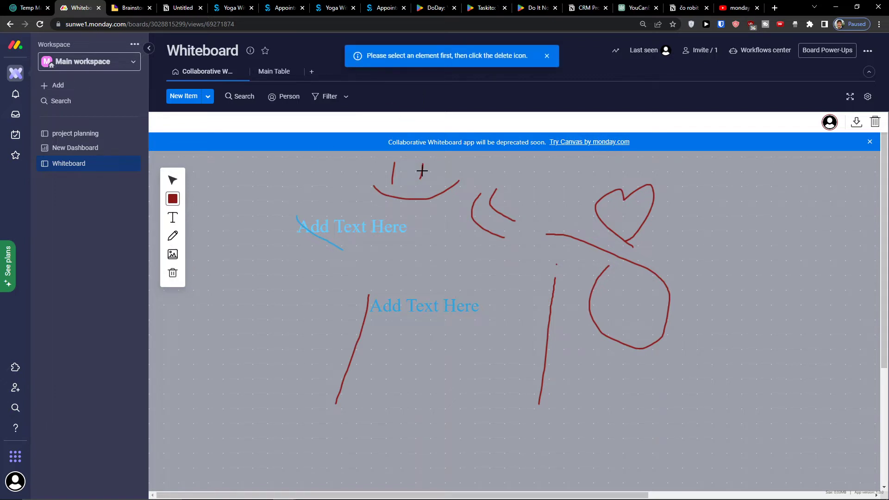
- Marquee-select and delete the blue line and label, the face strokes, then everything remaining
left_click(173, 181)
left_click_drag(242, 179, 348, 255)
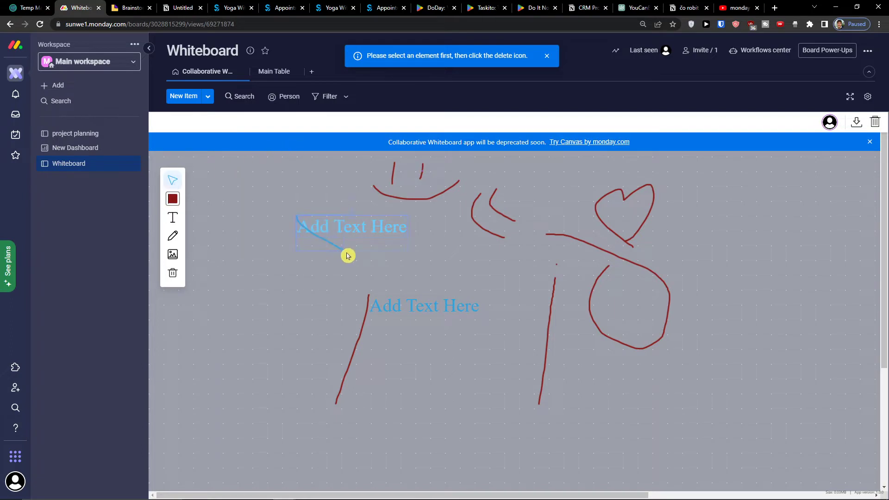
left_click(173, 273)
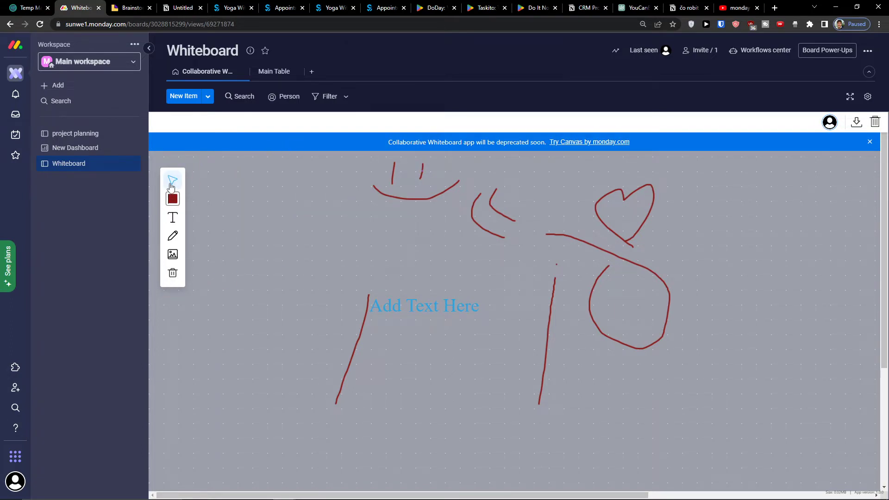
mouse_move(338, 224)
left_mouse_down()
mouse_move(477, 153)
mouse_move(525, 164)
mouse_move(542, 151)
left_mouse_up()
left_click(171, 274)
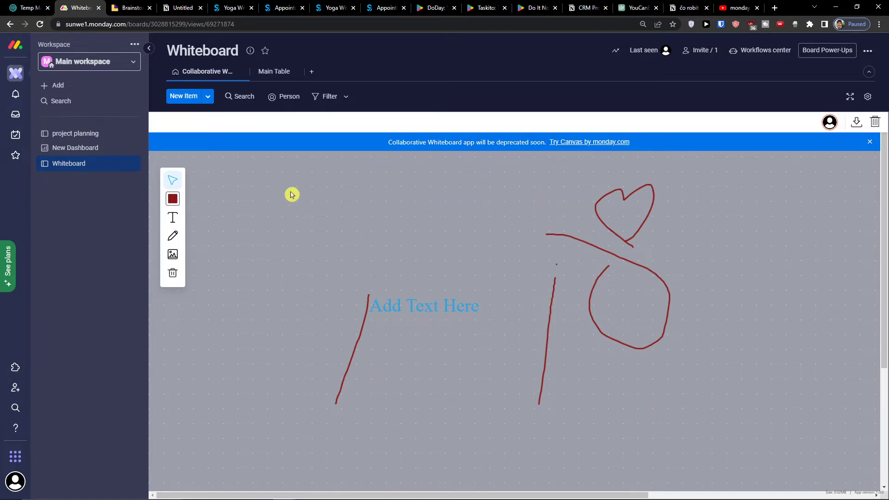
left_click_drag(292, 193, 718, 416)
left_click(173, 274)
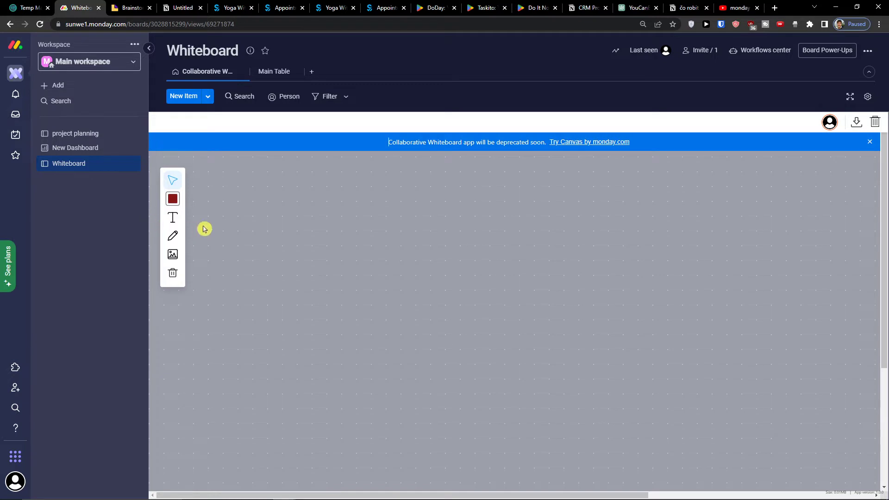
- Add two 'Add Text Here' labels and start editing the second label's text
left_click(173, 219)
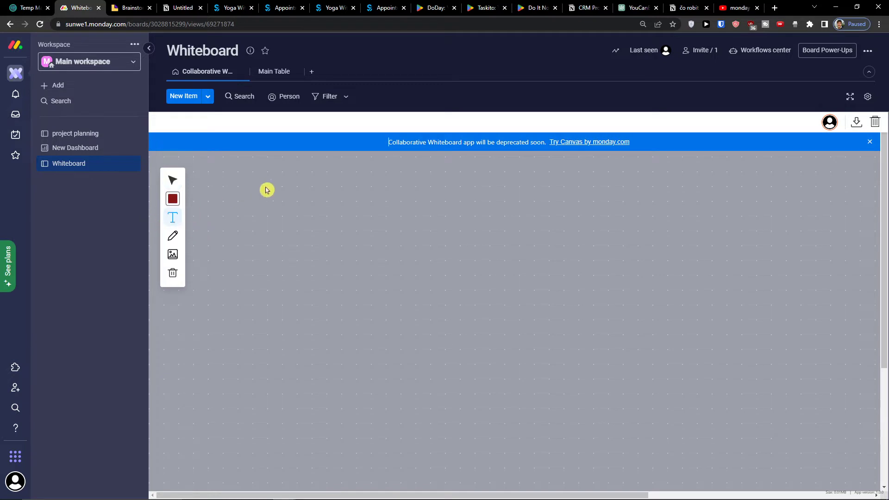
left_click_drag(266, 190, 330, 198)
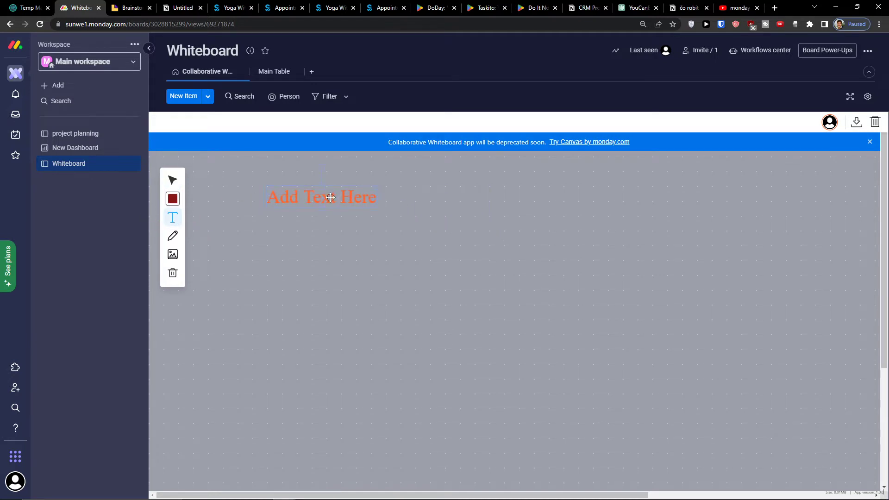
left_click(173, 219)
left_click(298, 248)
left_click(301, 253)
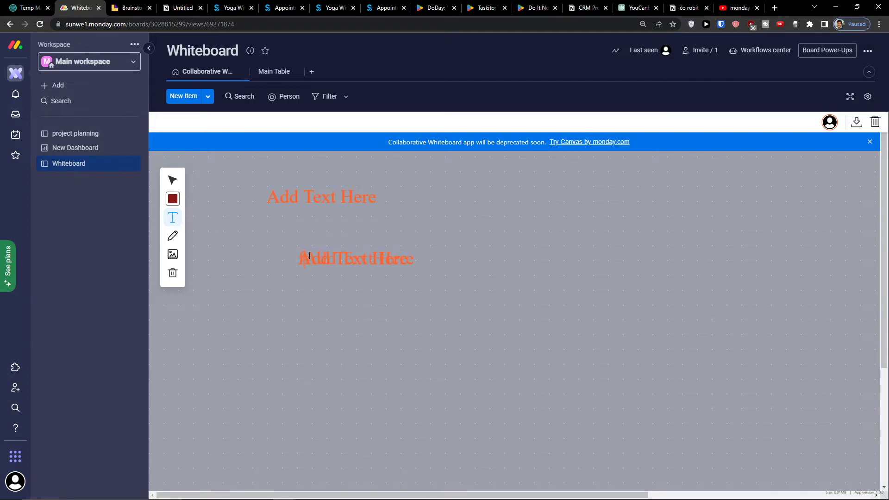
left_click(309, 256)
left_click(309, 255)
- Add a third 'Add Text Here' label and stretch it much taller
left_click(304, 314)
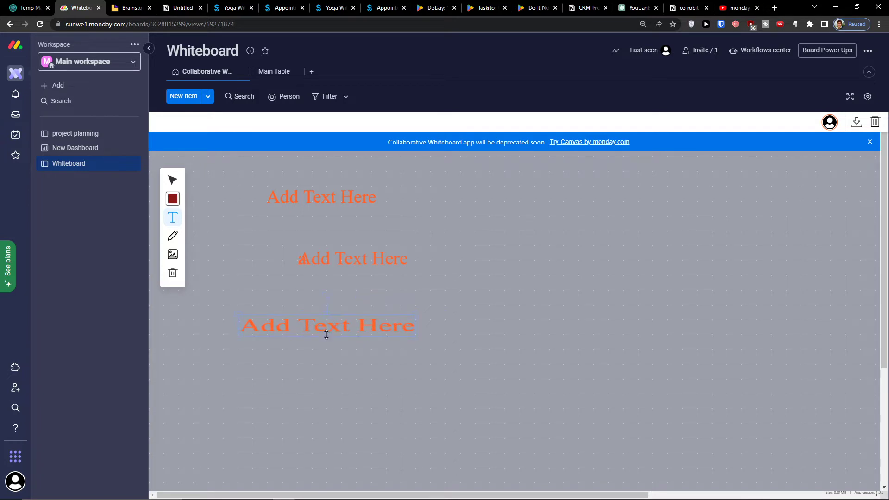
left_click_drag(326, 335, 314, 419)
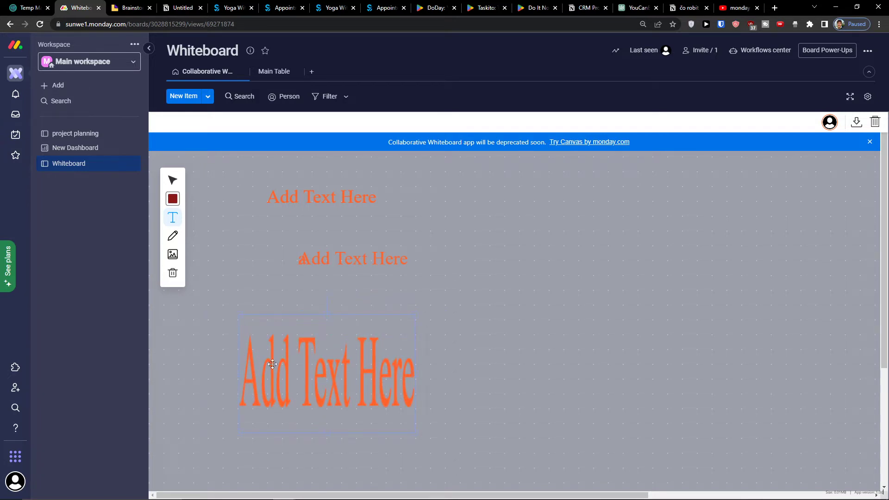
right_click(376, 345)
key("Escape")
- Marquee-select all three text labels and delete them
left_click(172, 179)
left_click_drag(186, 170, 459, 438)
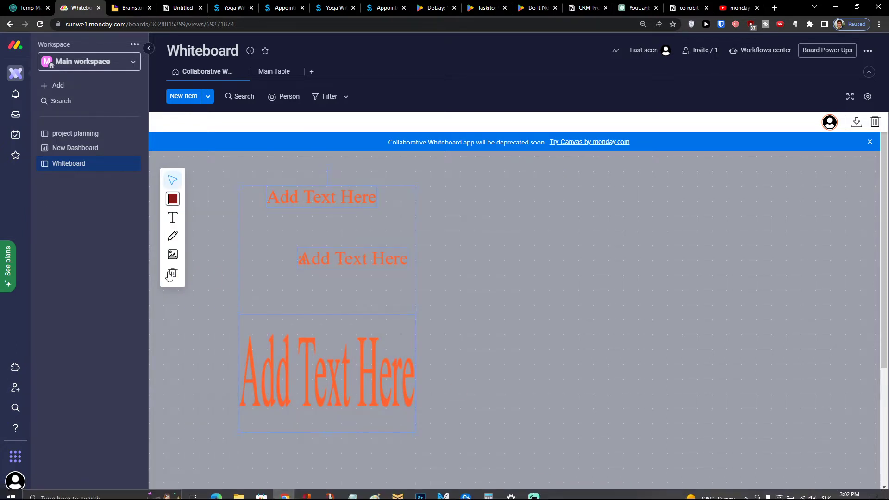
left_click(173, 273)
left_click(173, 218)
left_click(308, 233)
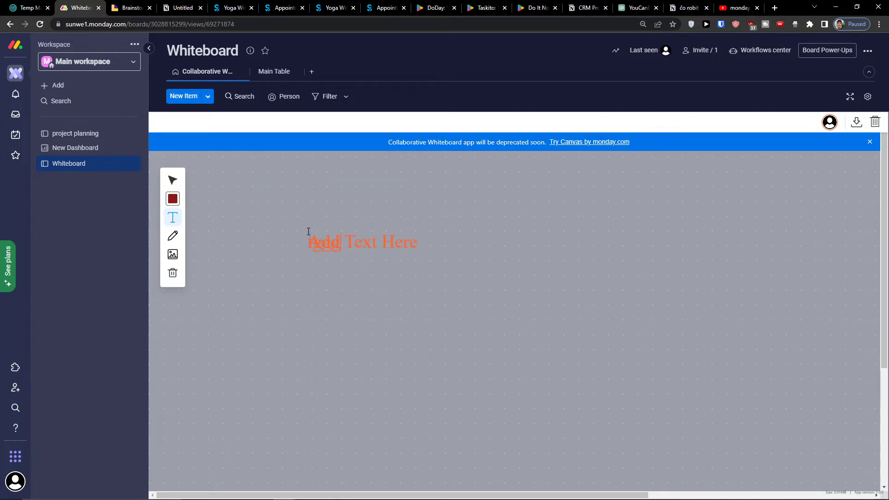
left_click(179, 181)
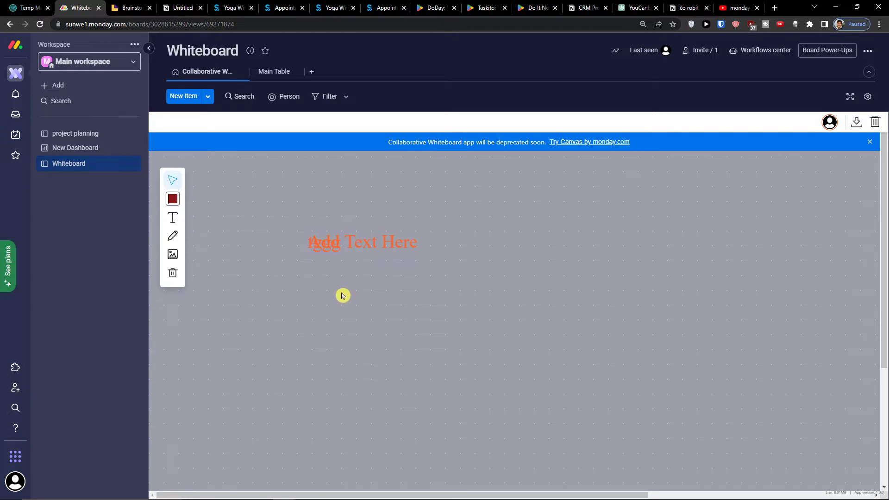
left_click_drag(331, 242, 384, 310)
left_click_drag(332, 248, 324, 273)
left_click(395, 302)
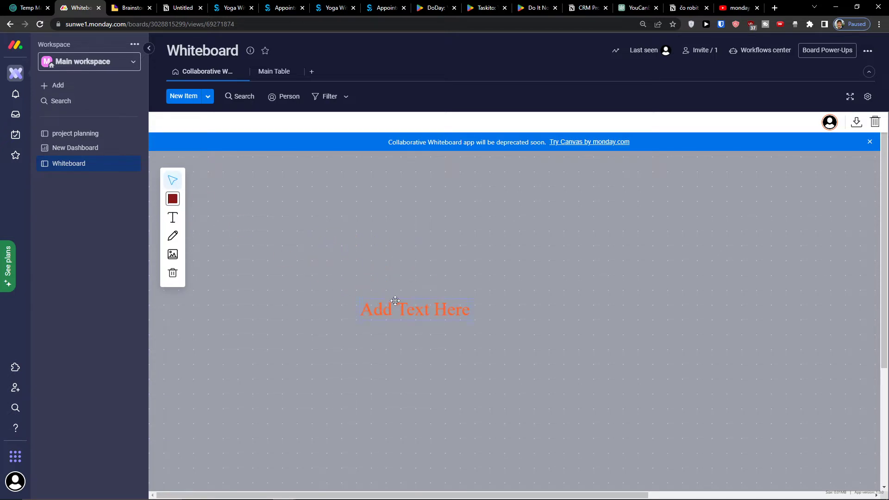
left_click(173, 218)
left_click(354, 246)
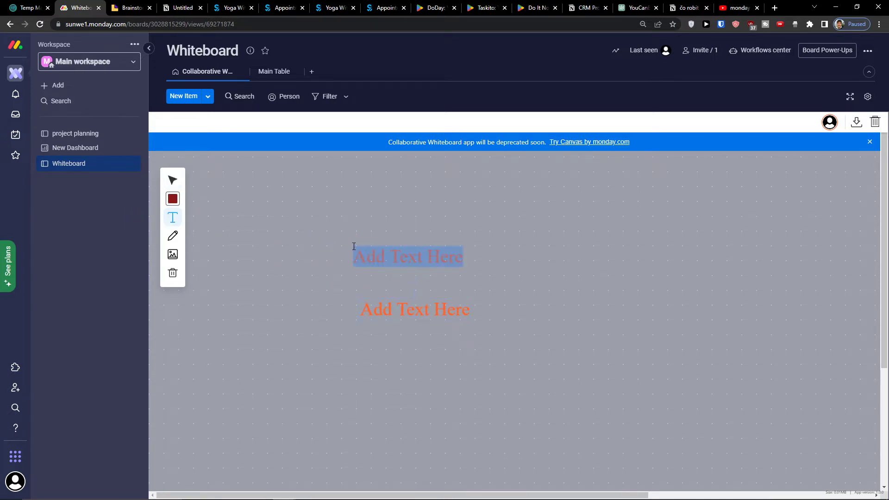
type("s is me")
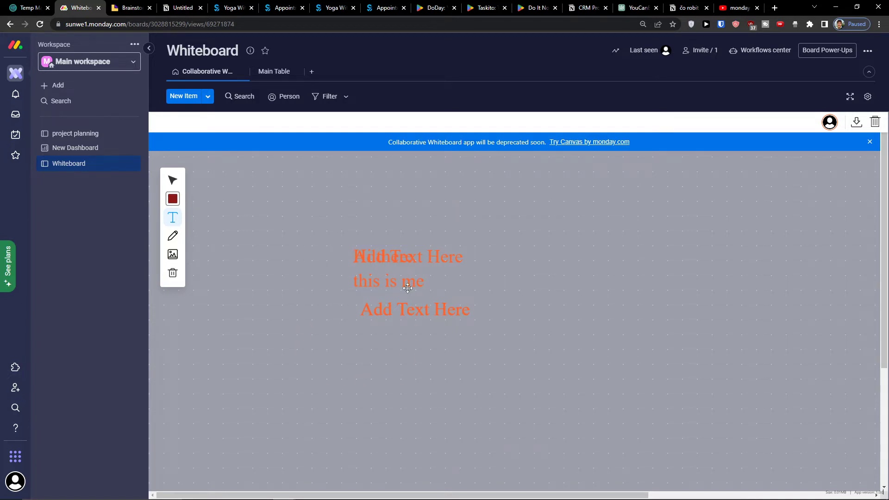
left_click_drag(408, 283, 596, 327)
left_click(172, 180)
left_click_drag(271, 200, 485, 362)
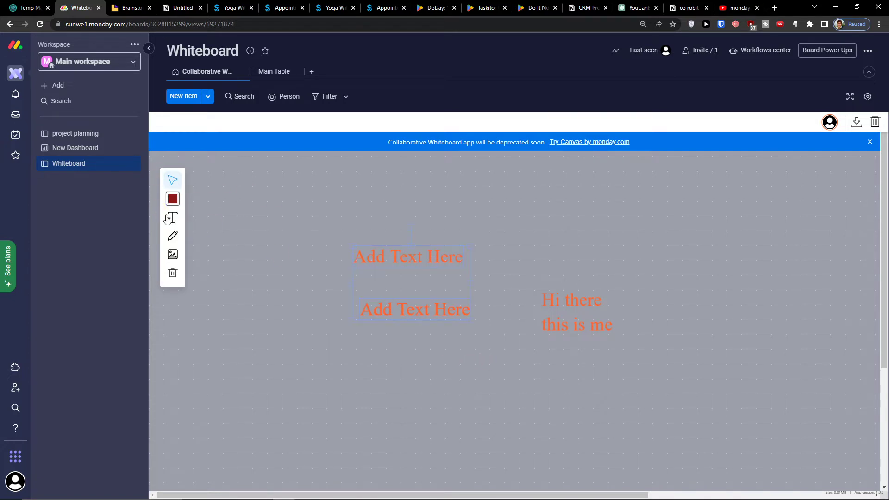
left_click(179, 277)
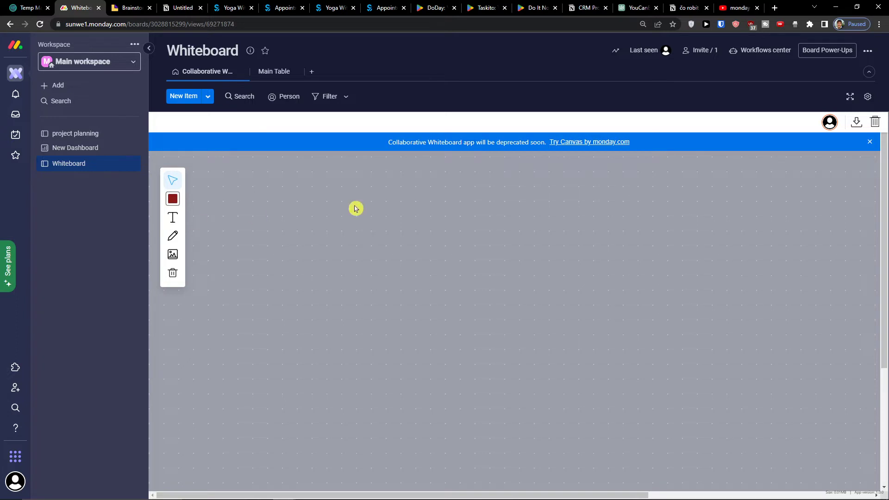
left_click(173, 237)
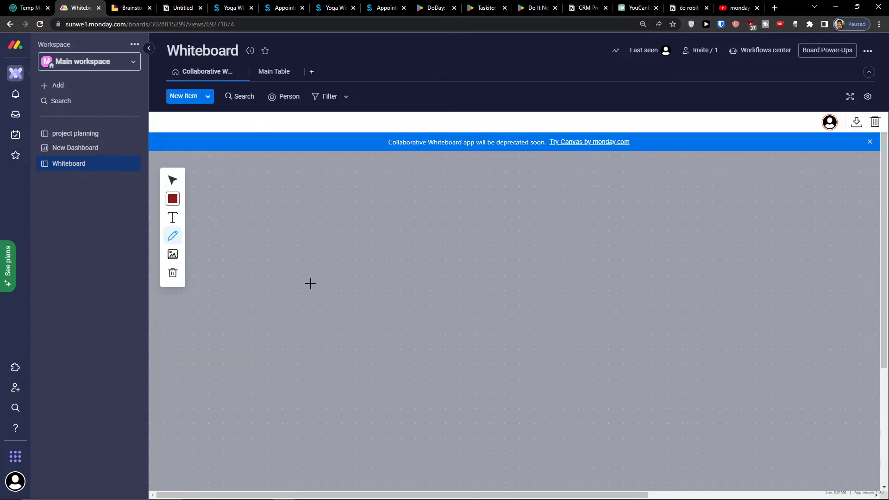
left_click(173, 254)
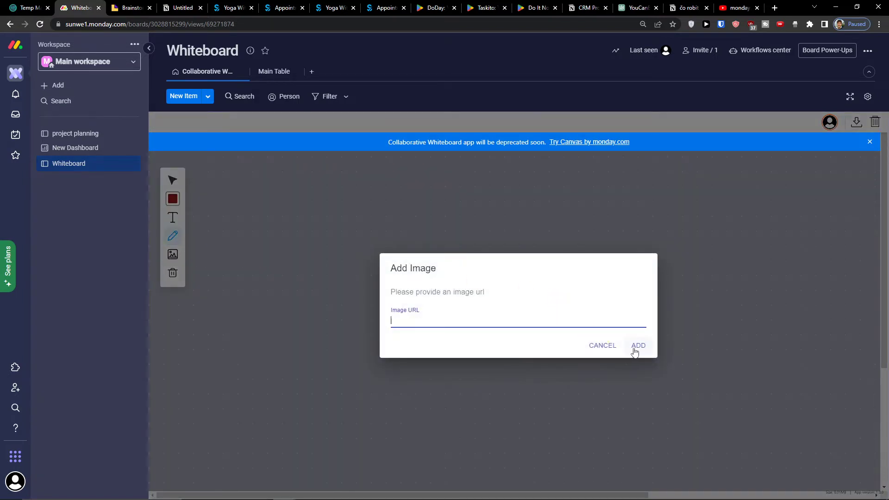
left_click(607, 348)
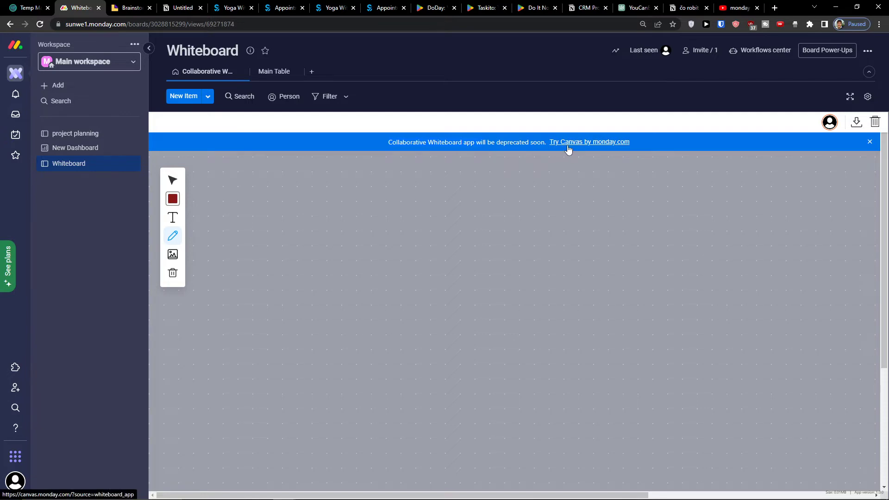
- Sign up for Canvas free from the landing page and get started from the Welcome dialog
left_click(132, 8)
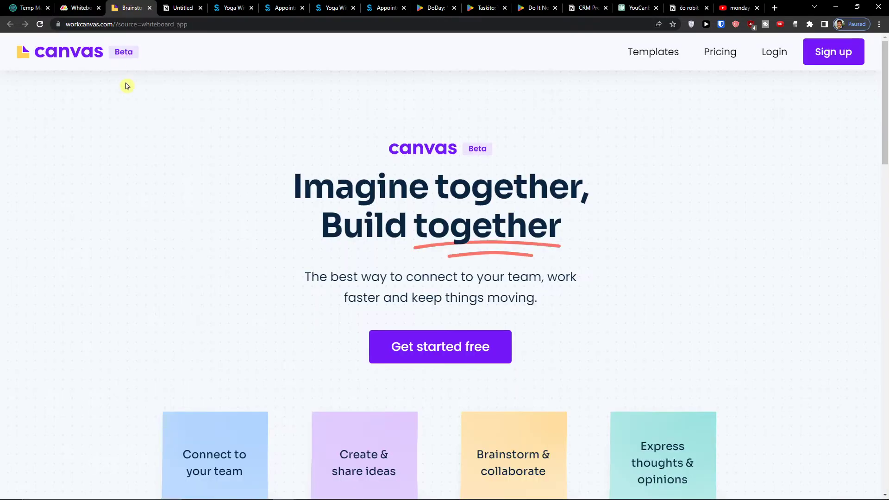
scroll(171, 160, "down", 6)
scroll(171, 159, "down", 15)
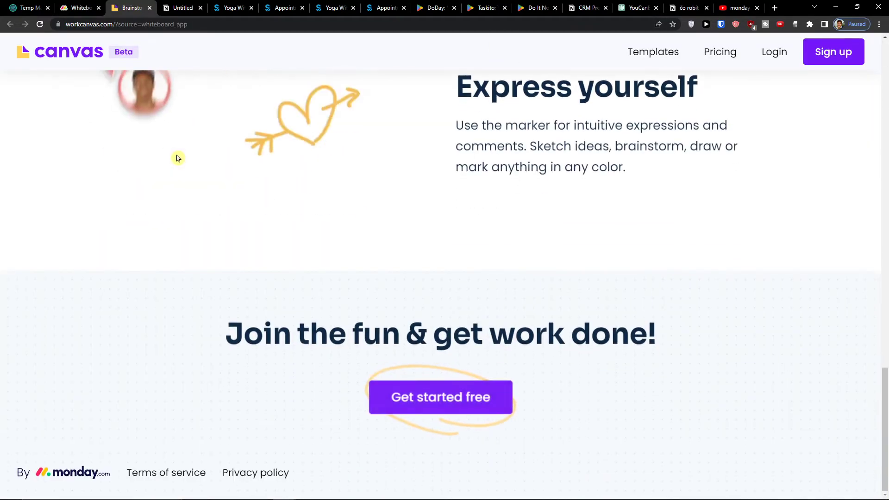
middle_click(208, 403)
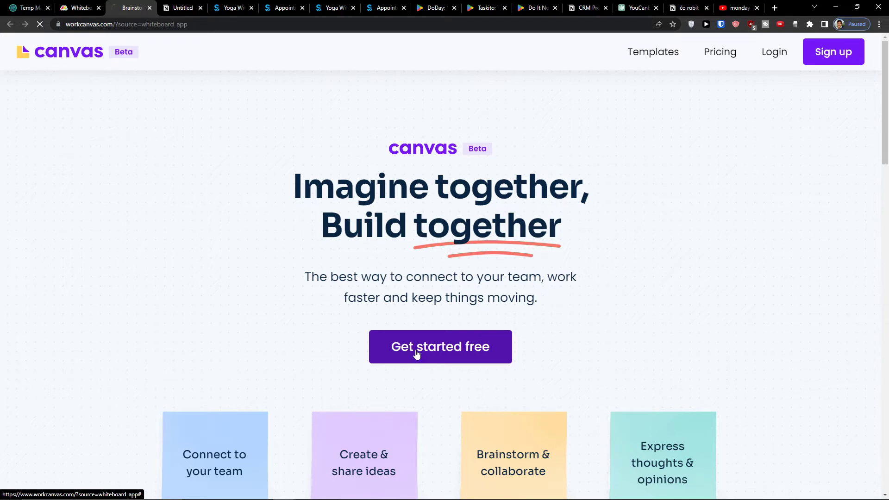
left_click(411, 351)
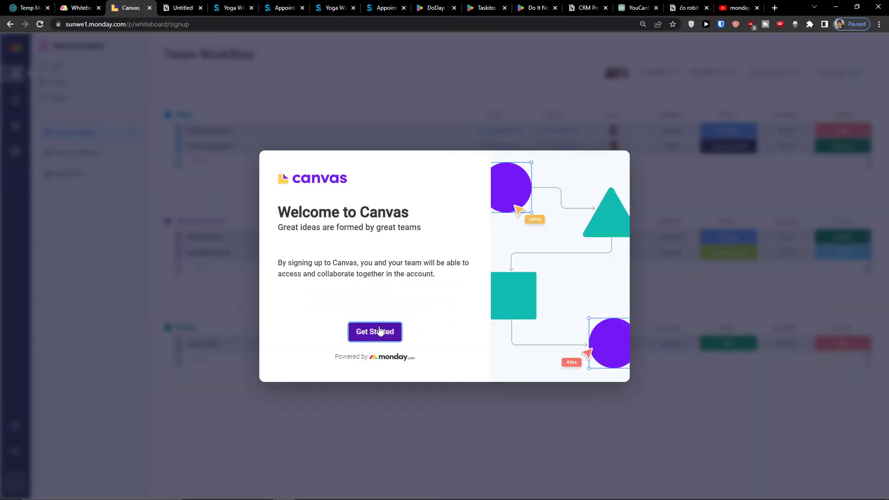
left_click(378, 332)
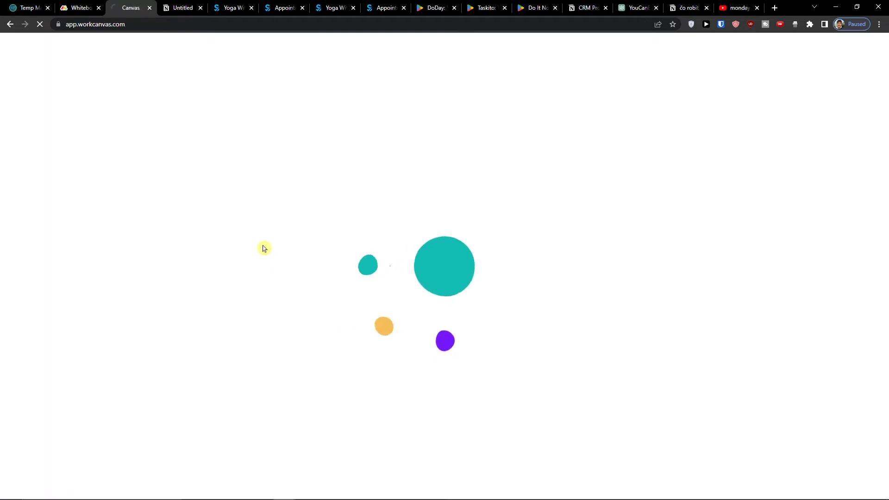
- Check the Whiteboard tab, then return to the Canvas home page and scroll it
left_click(90, 5)
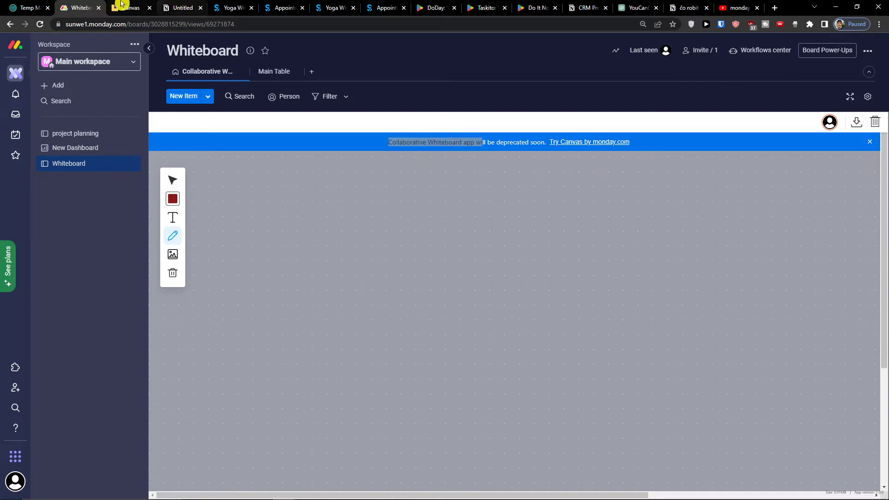
left_click(122, 6)
scroll(313, 229, "down", 5)
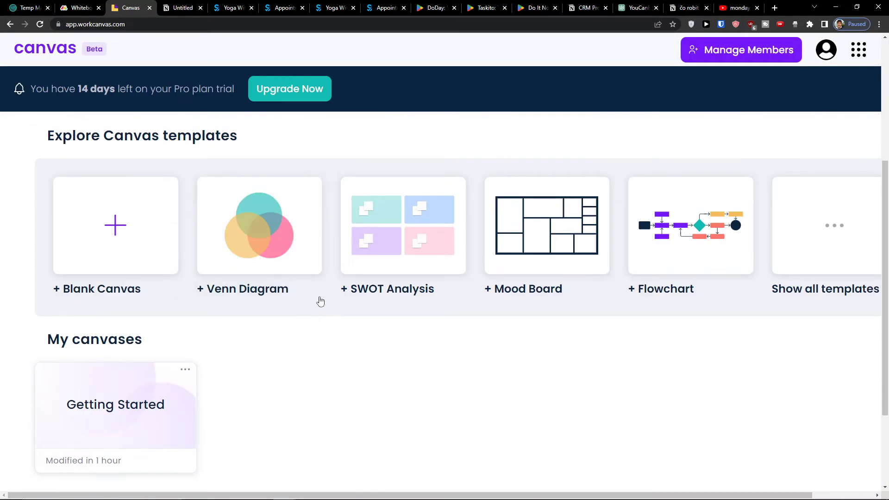
- Zoom the page out, browse the full template list, then start a new blank canvas
key("ctrl+minus")
key("ctrl+minus")
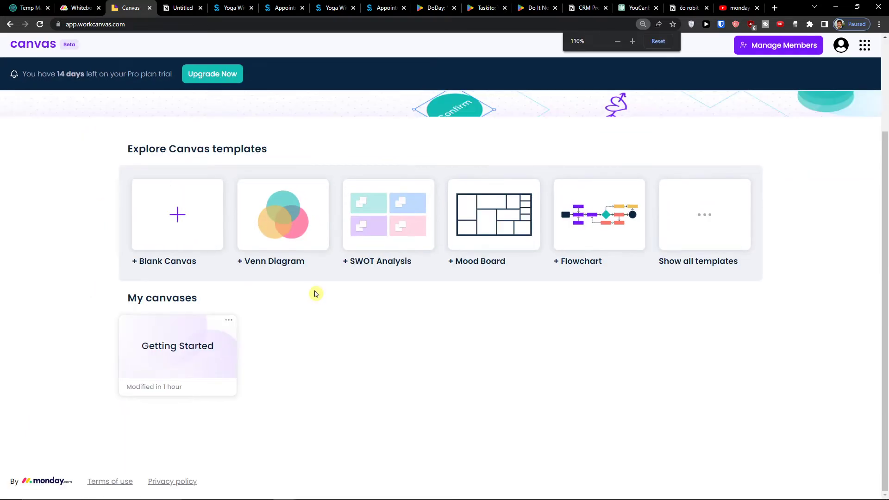
scroll(315, 295, "up", 5)
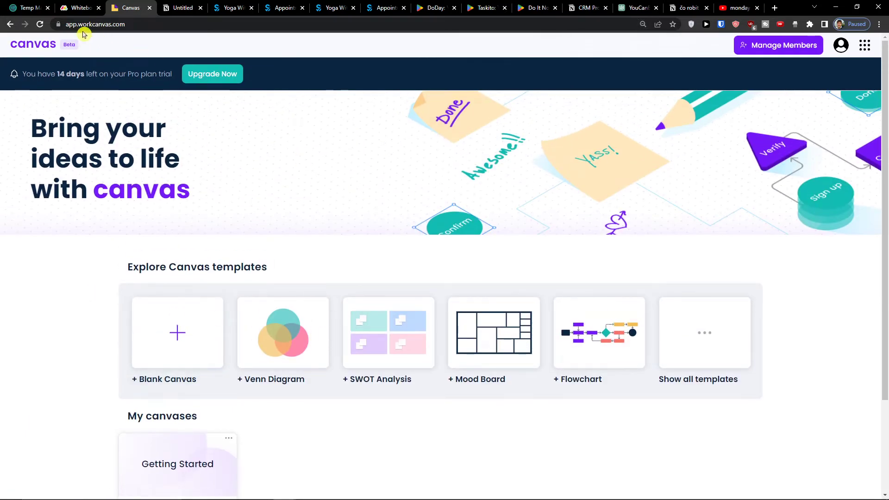
scroll(342, 338, "down", 2)
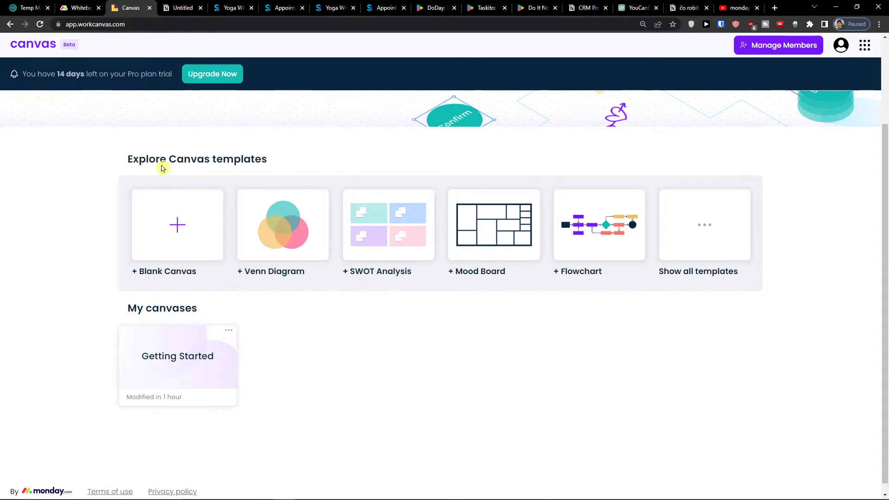
left_click(731, 210)
left_click(731, 210)
scroll(524, 246, "down", 1)
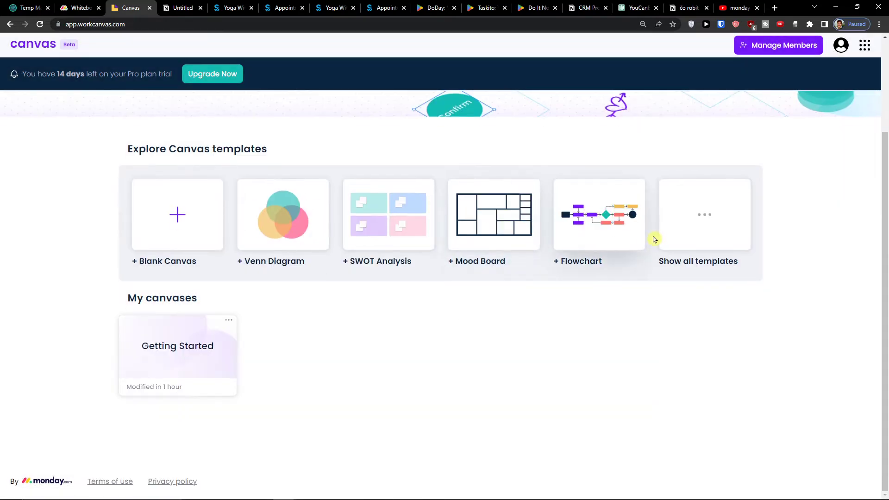
left_click(674, 232)
key("Escape")
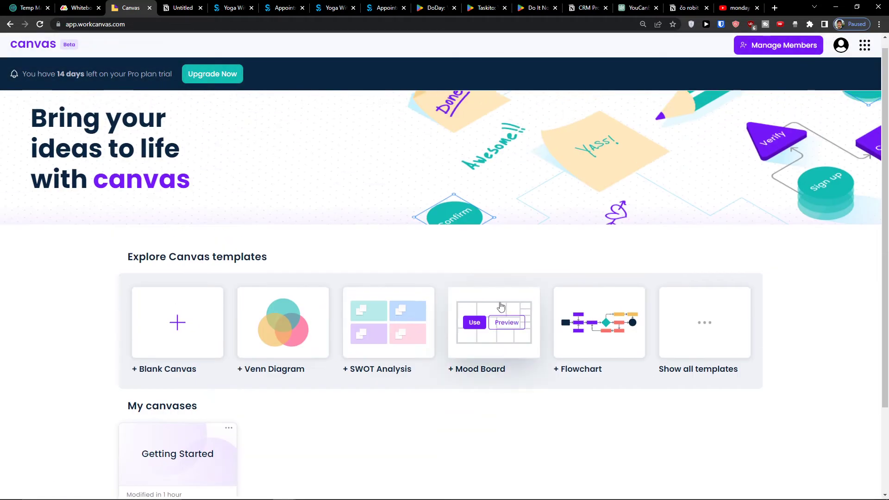
scroll(628, 340, "down", 2)
left_click(746, 214)
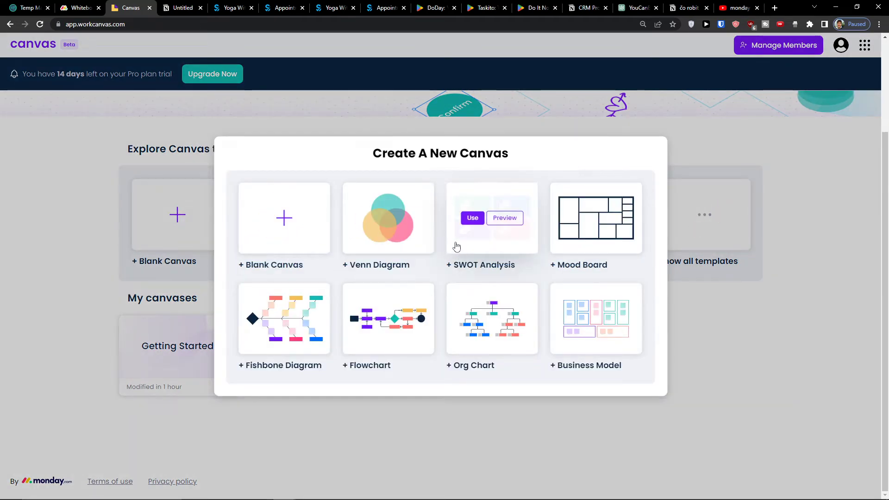
left_click(79, 327)
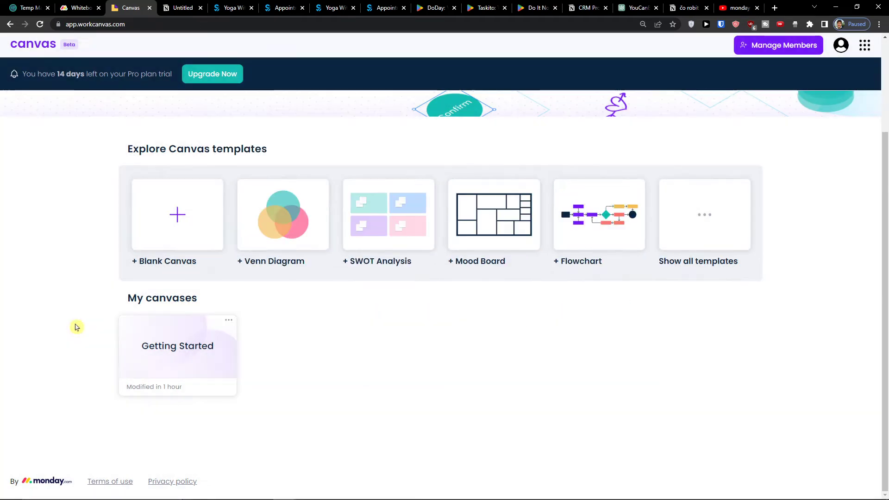
left_click(194, 227)
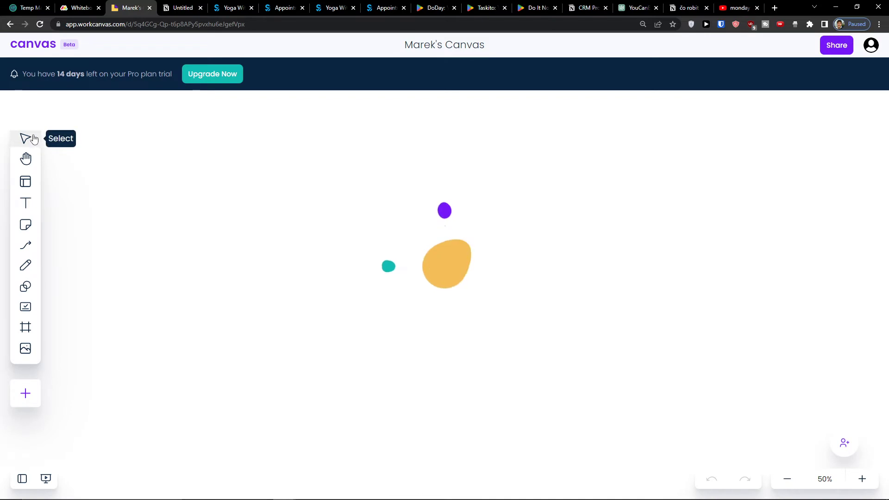
- Add a text box reading 'Hi there, how are you doing' on the blank canvas
left_click(86, 4)
left_click(136, 4)
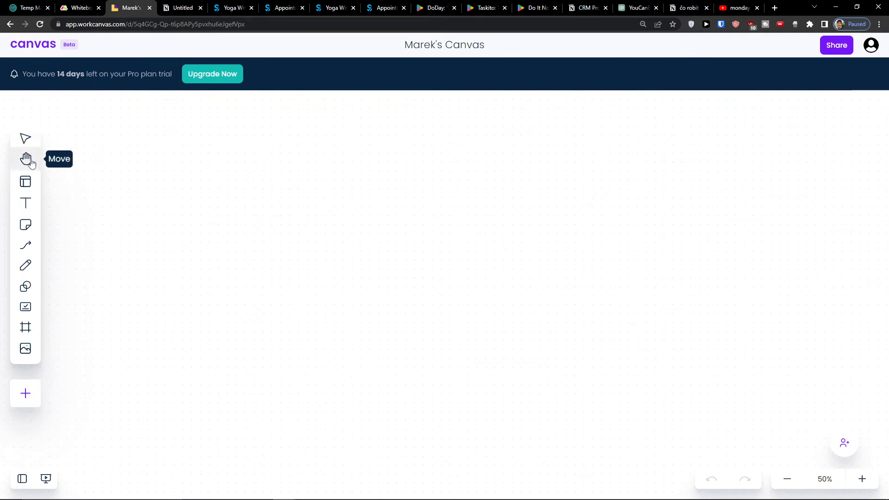
left_click(26, 184)
left_click(34, 185)
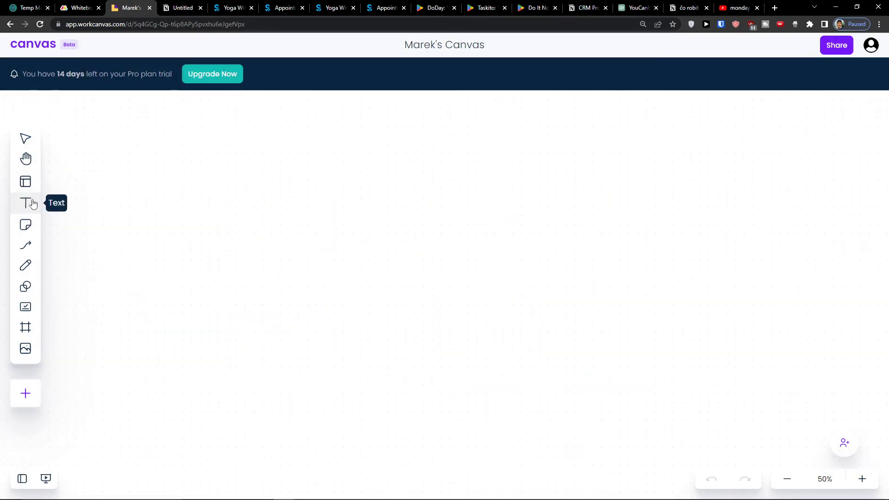
left_click(33, 203)
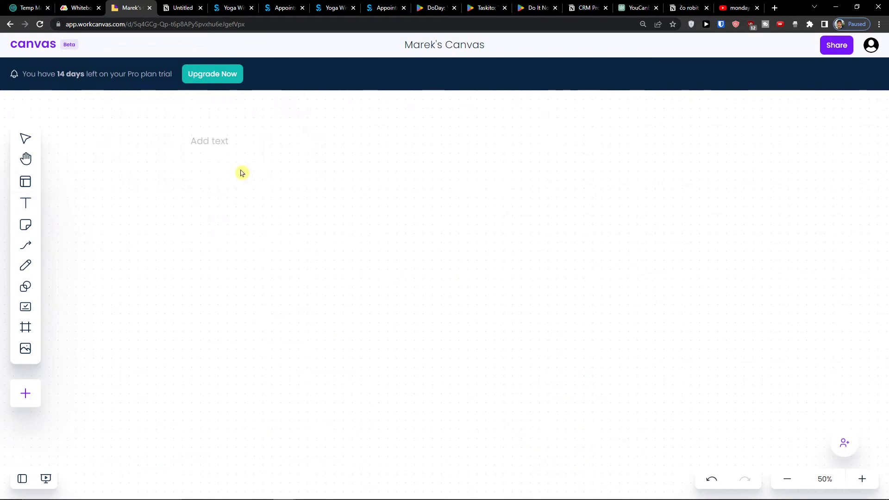
left_click(212, 147)
left_click(208, 144)
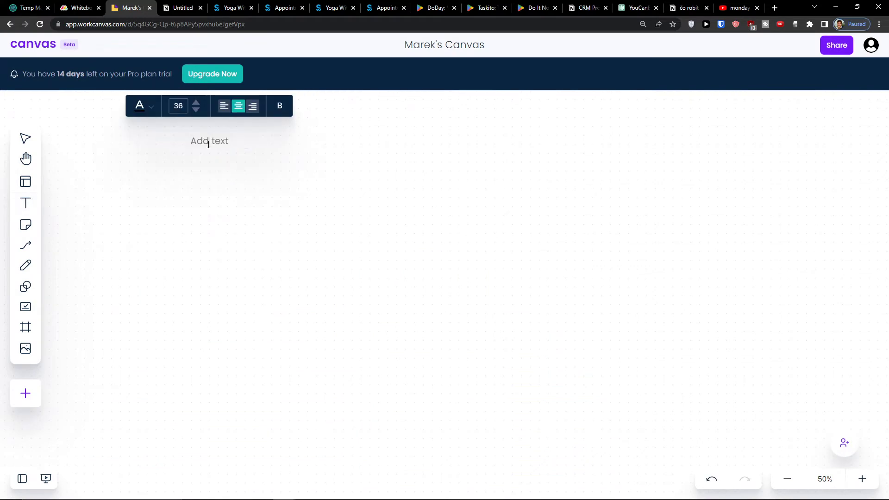
type("Hi ther")
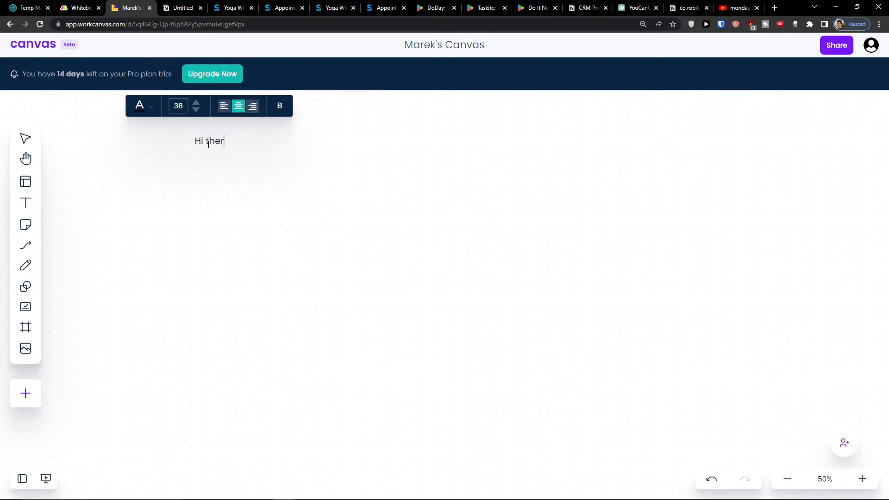
type("e, how are you doing")
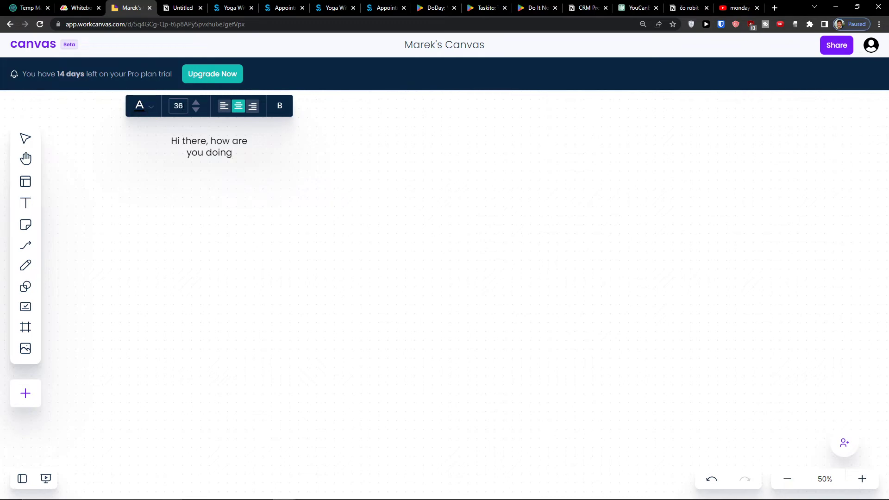
- Set the greeting to size 48, centre-aligned, in regular weight
double_click(196, 104)
triple_click(197, 103)
triple_click(196, 110)
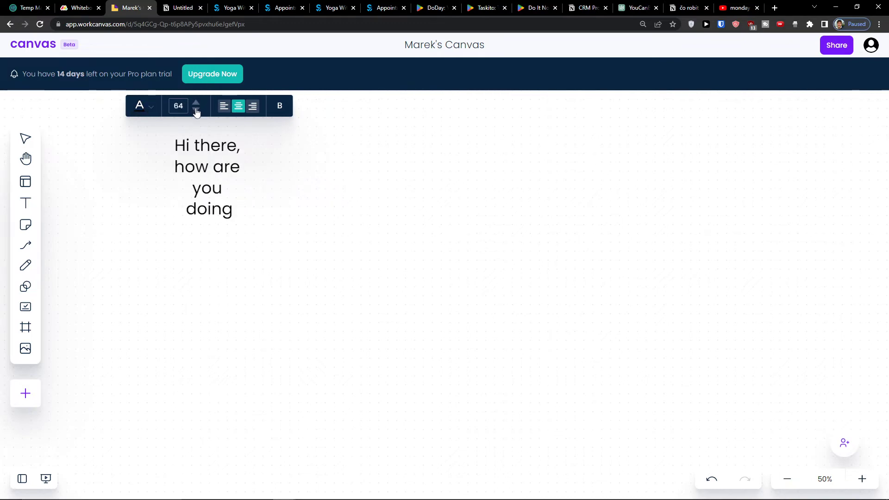
left_click(197, 111)
left_click(224, 106)
left_click(252, 106)
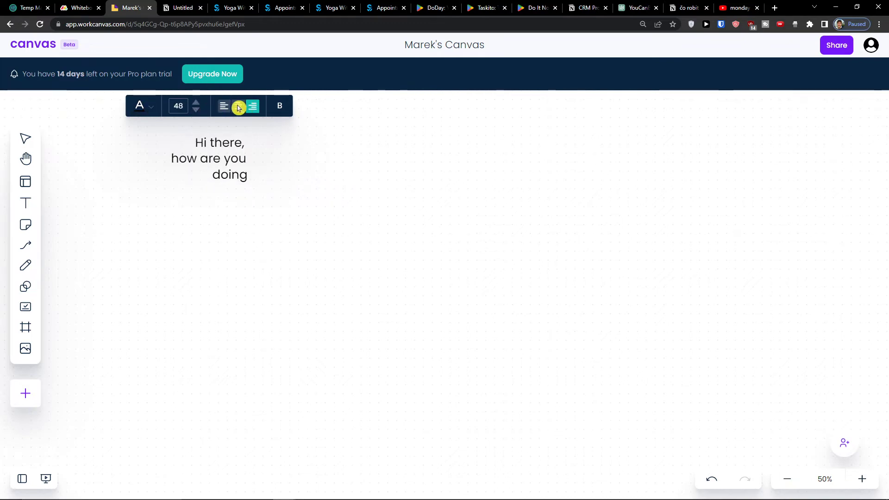
left_click(238, 105)
left_click(280, 107)
left_click(281, 108)
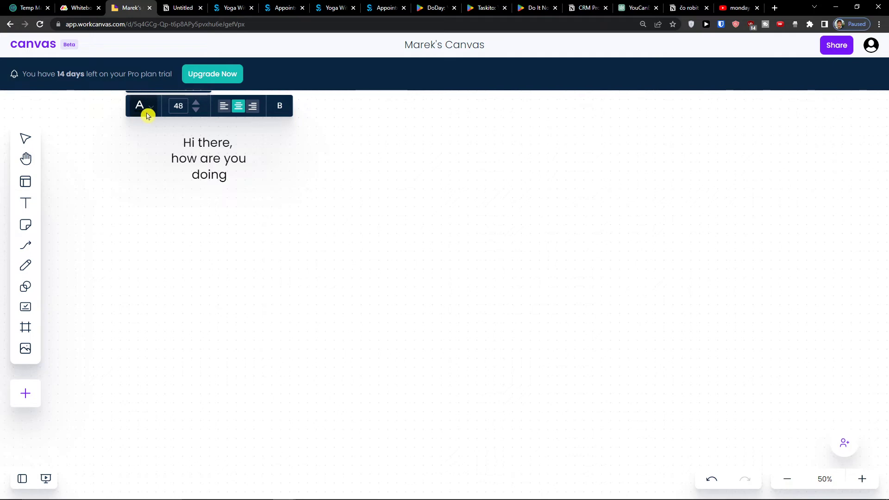
- Move the greeting toward the board centre and colour it blue
left_click_drag(214, 165, 324, 315)
left_click(266, 268)
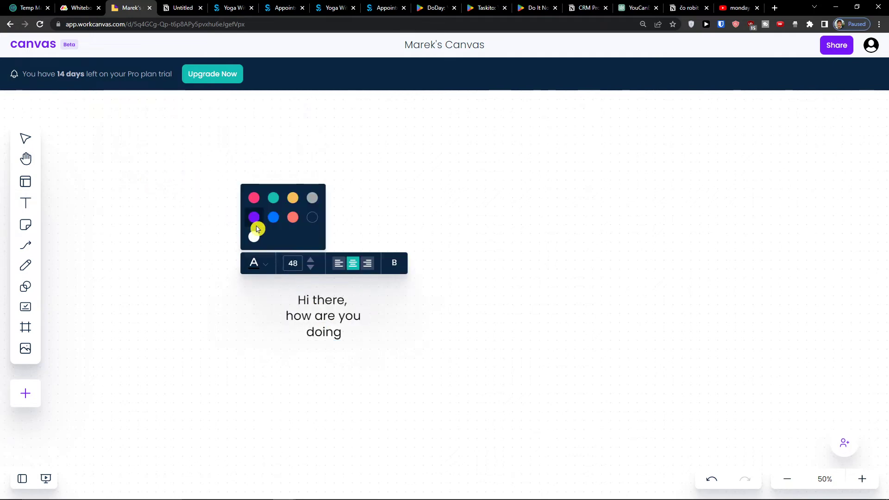
left_click(272, 223)
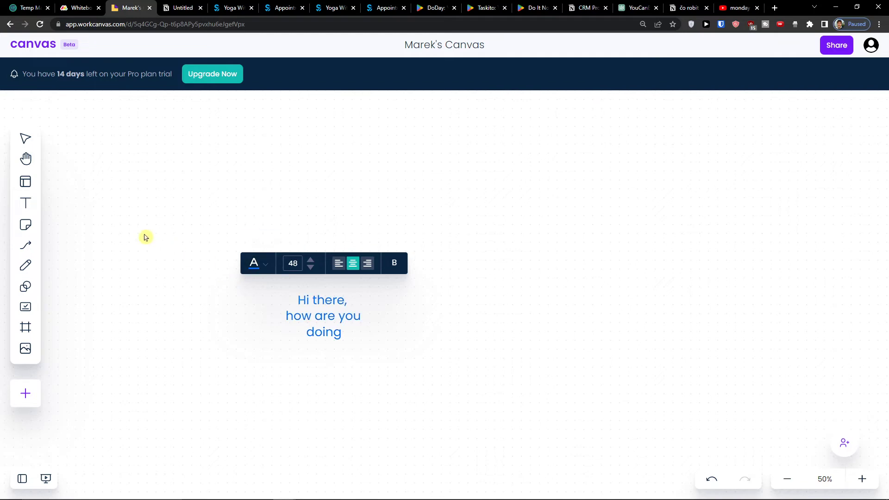
- Place a peach sticky note above the text, then delete it
left_click(28, 226)
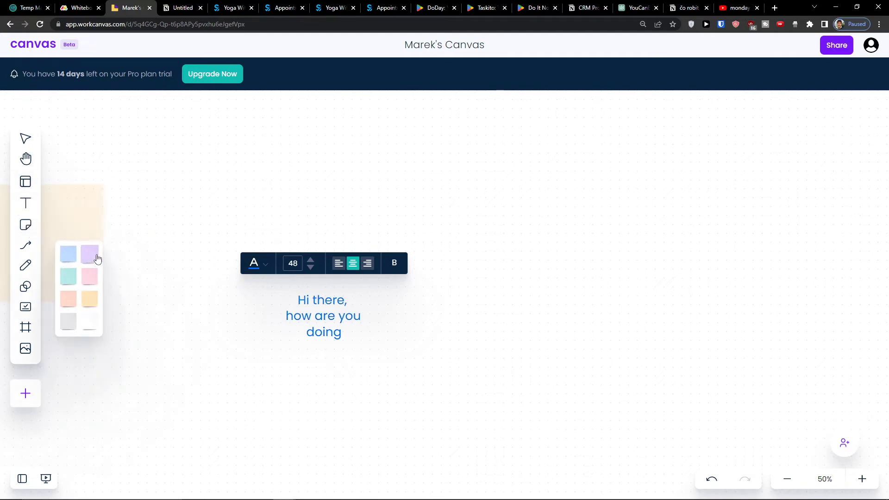
left_click(87, 226)
left_click_drag(111, 204, 385, 198)
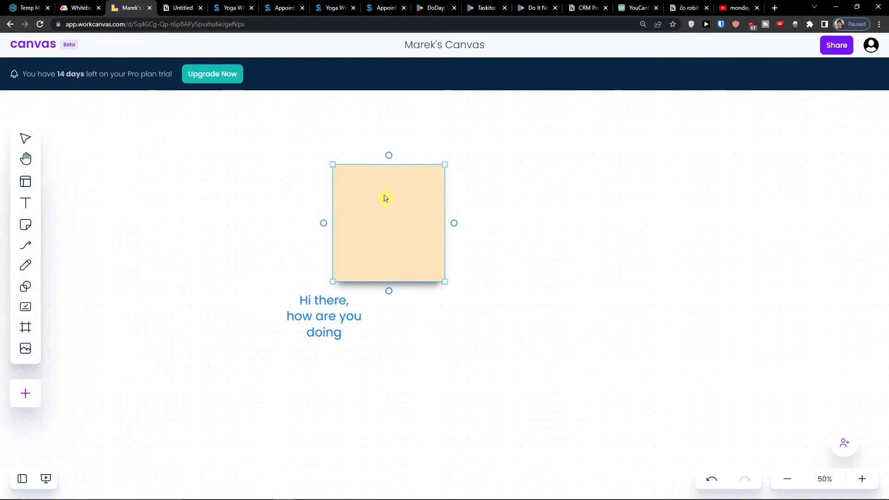
key("Delete")
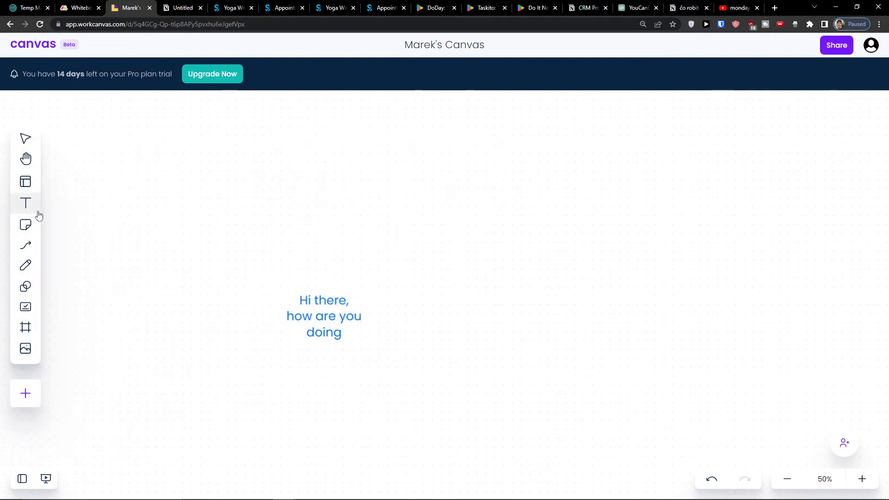
left_click(28, 226)
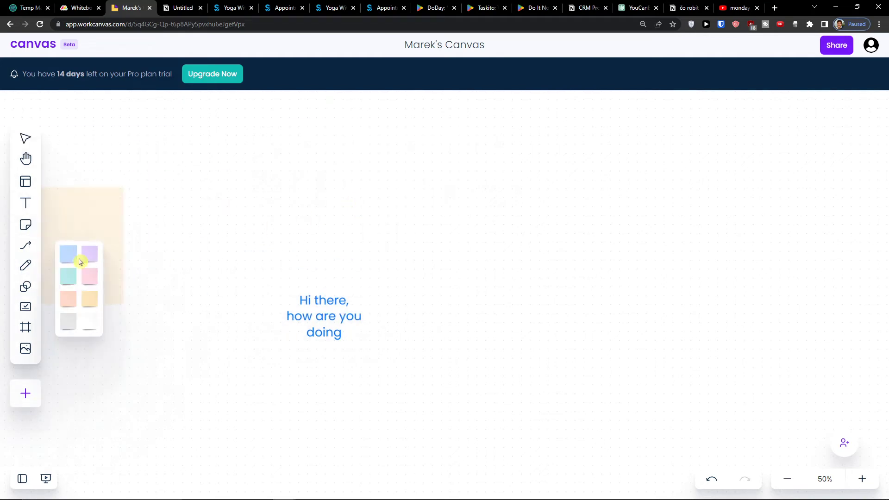
left_click(89, 323)
- Place an empty grey sticky note above-right of the text, leaving its font size unchanged
left_click(26, 225)
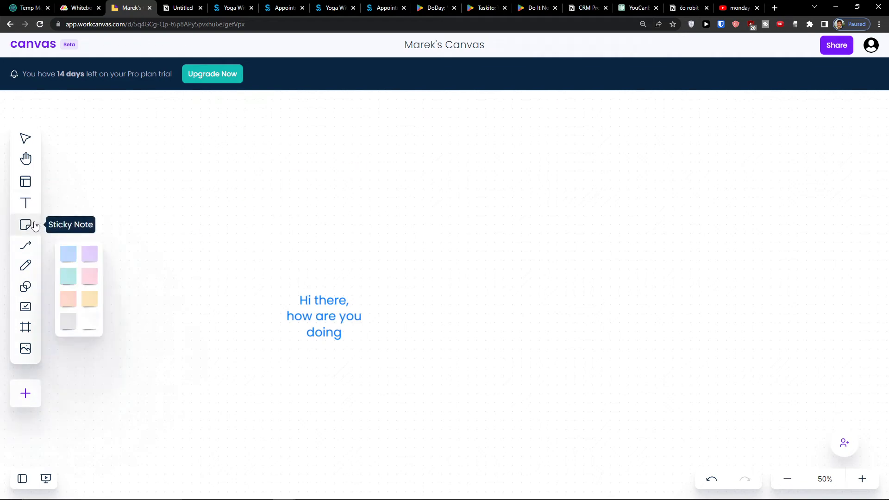
left_click(71, 319)
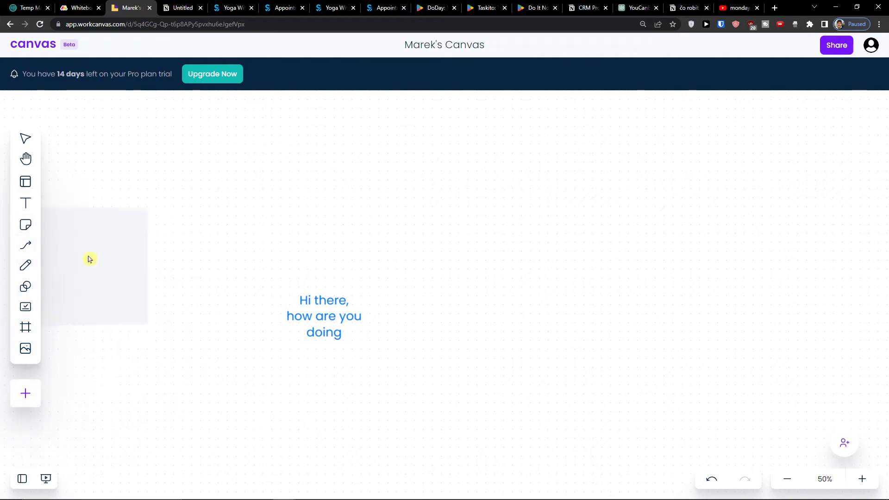
left_click(514, 208)
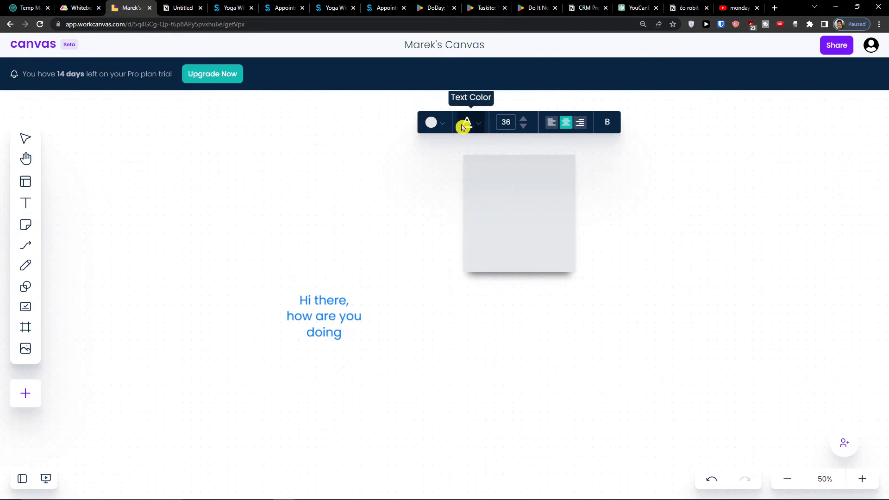
left_click(512, 122)
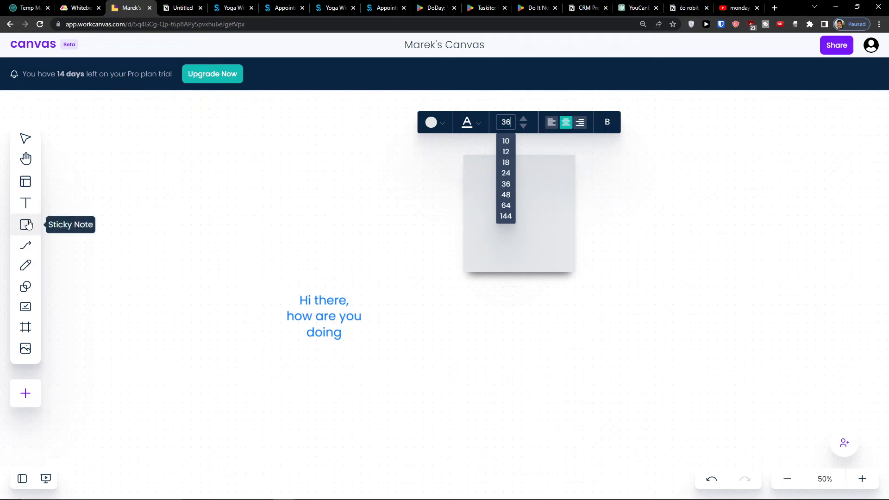
left_click(26, 245)
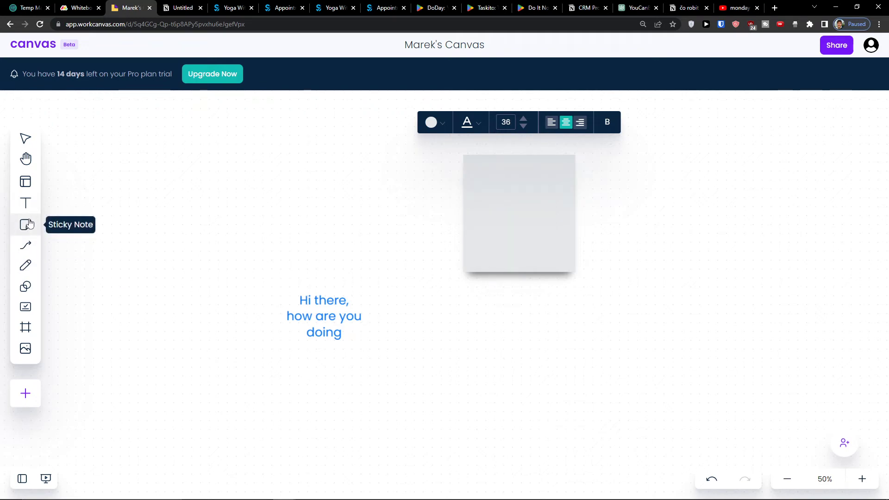
- Add a blue sticky note reading '123' below the grey one
left_click(29, 224)
left_click(71, 264)
left_click(531, 380)
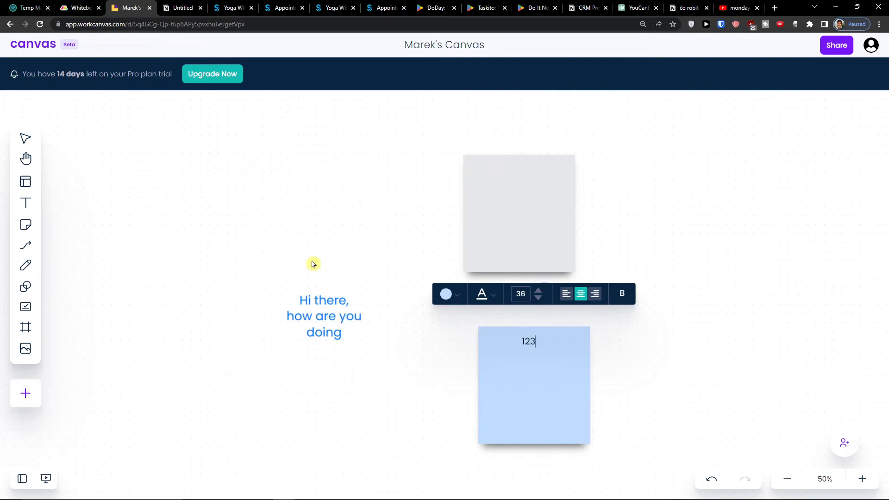
left_click(756, 315)
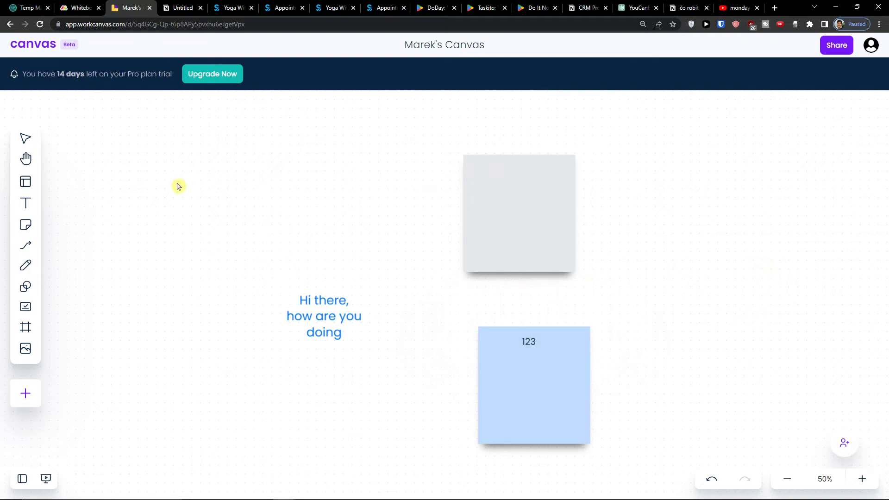
- Draw a connector from the grey note down to the blue '123' note, then shift the blue note left
left_click(28, 250)
left_click_drag(520, 272, 528, 332)
left_click_drag(523, 252, 414, 232)
key("ctrl+z")
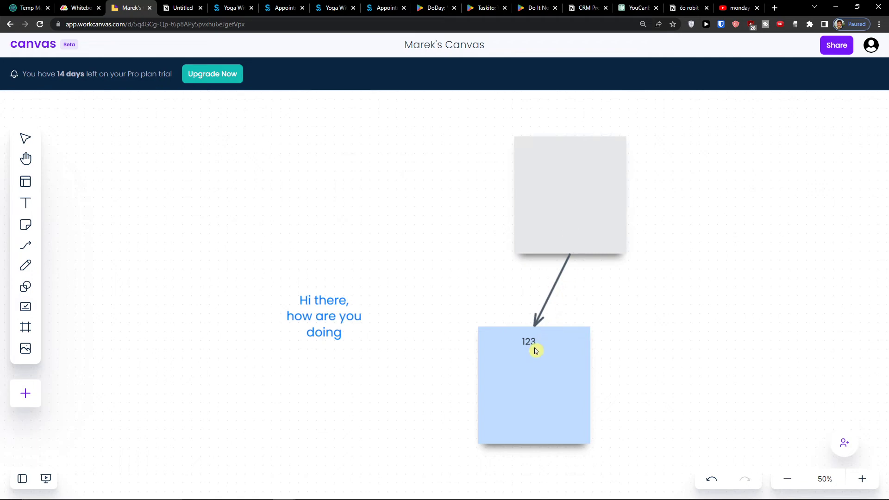
left_click_drag(536, 347, 462, 391)
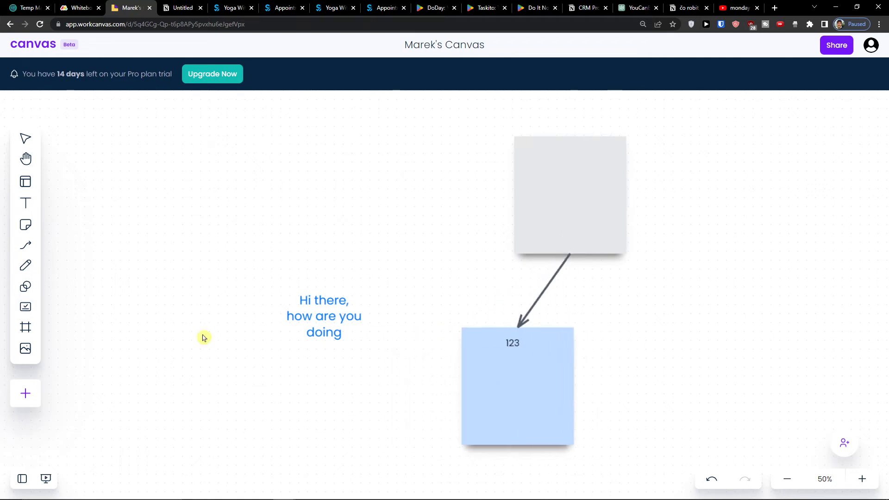
- Freehand-draw four pink hearts with the pen around the 'Hi there' text
left_click(27, 272)
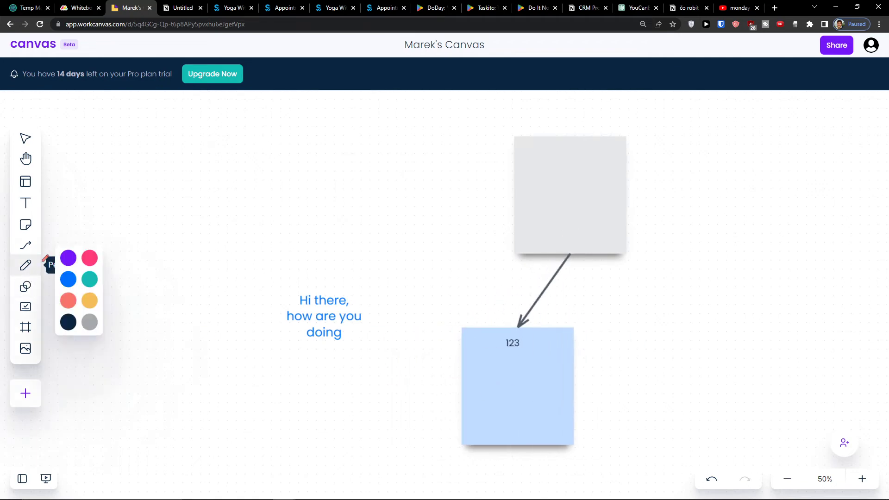
left_click(90, 258)
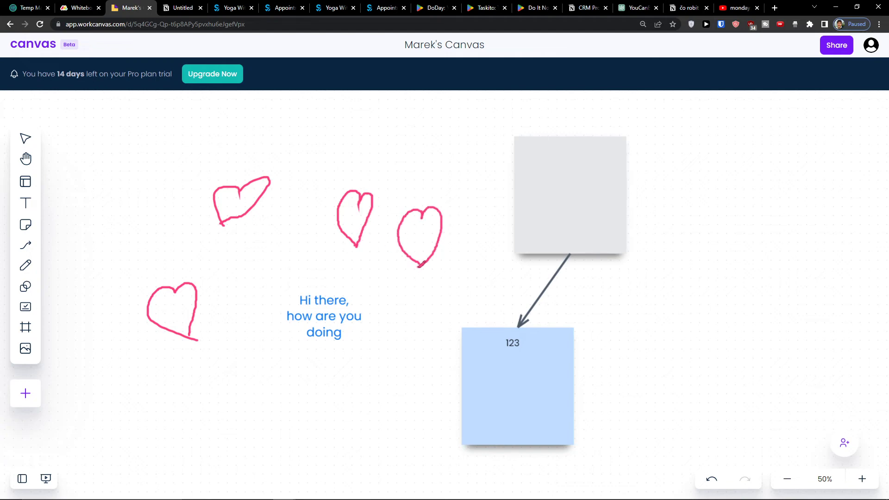
left_click(28, 288)
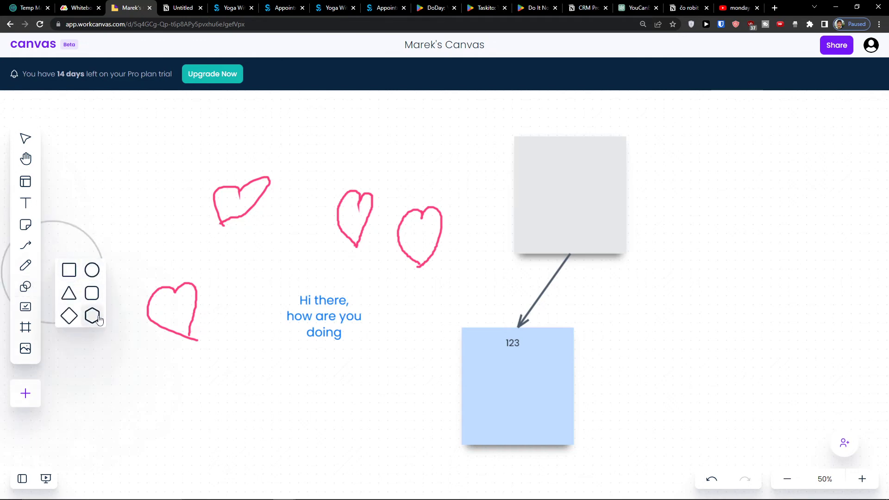
- Place a black-outlined square and drag it over to the board's left edge
left_click(69, 270)
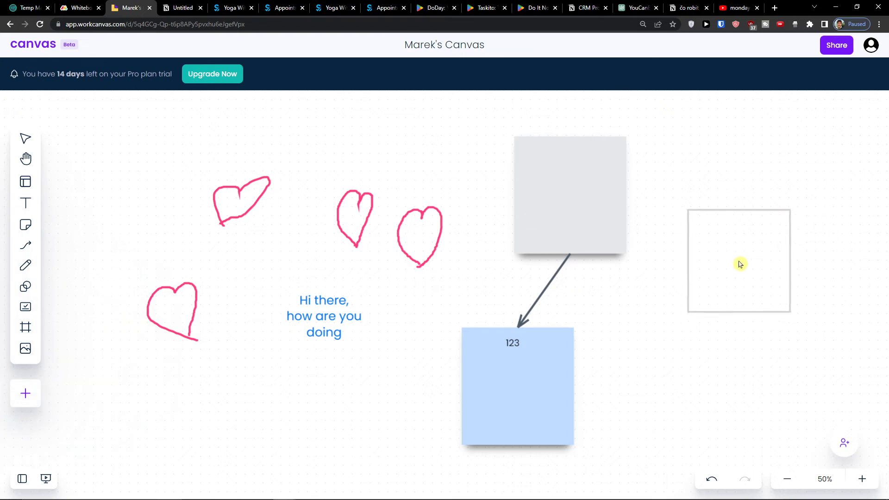
left_click(740, 264)
left_click_drag(689, 217, 461, 117)
left_click_drag(556, 186, 768, 326)
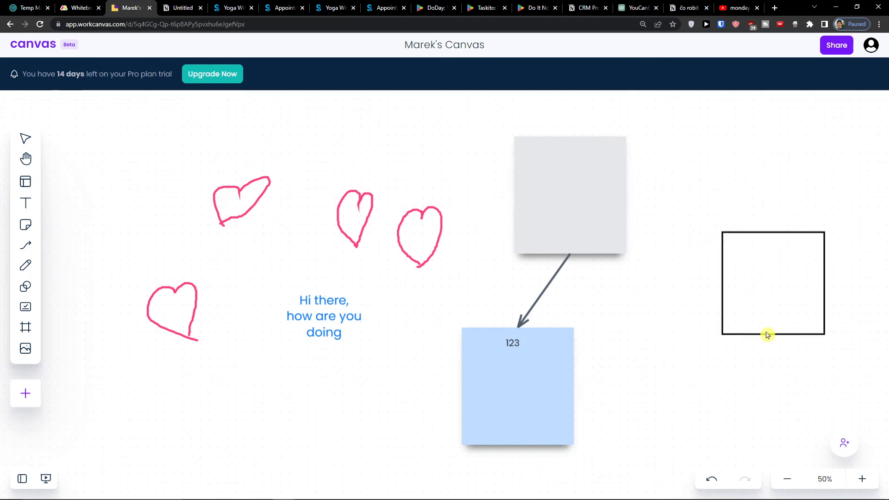
left_click_drag(759, 228, 740, 199)
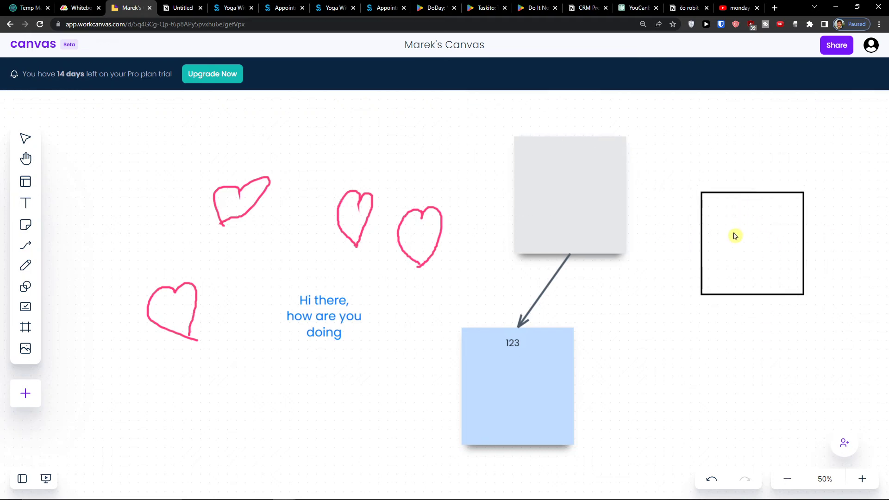
left_click_drag(736, 236, 190, 147)
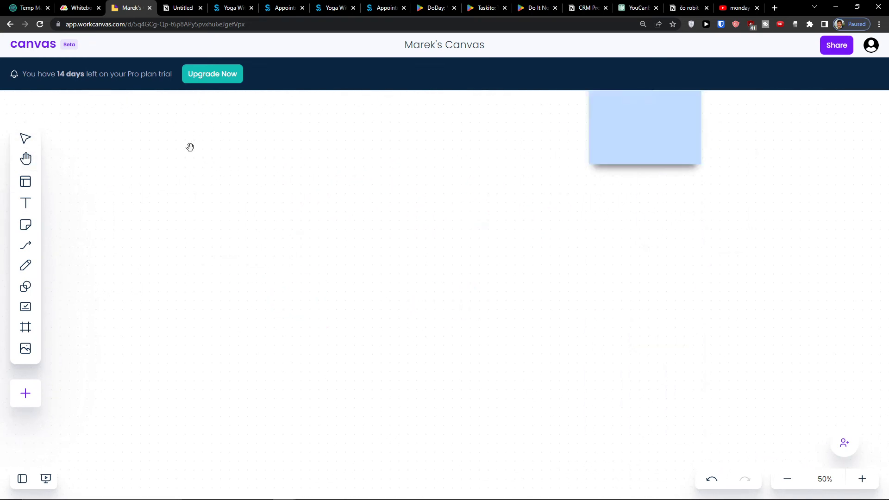
- With the whole board in view, place a task card left of the drawings
scroll(330, 197, "up", 5)
left_click(799, 479)
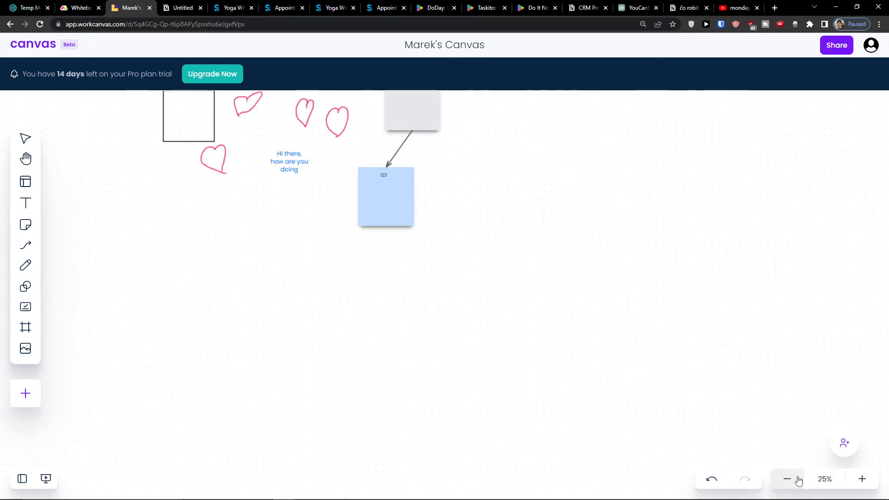
left_click_drag(481, 236, 560, 357)
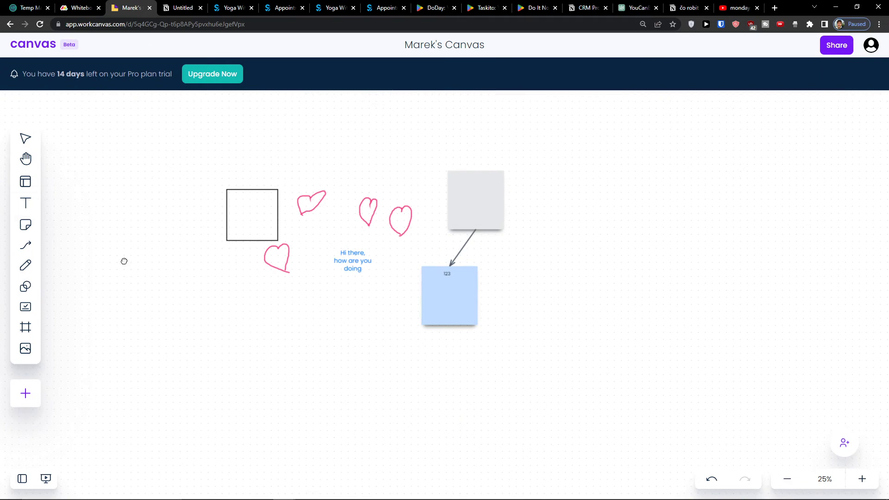
left_click(25, 287)
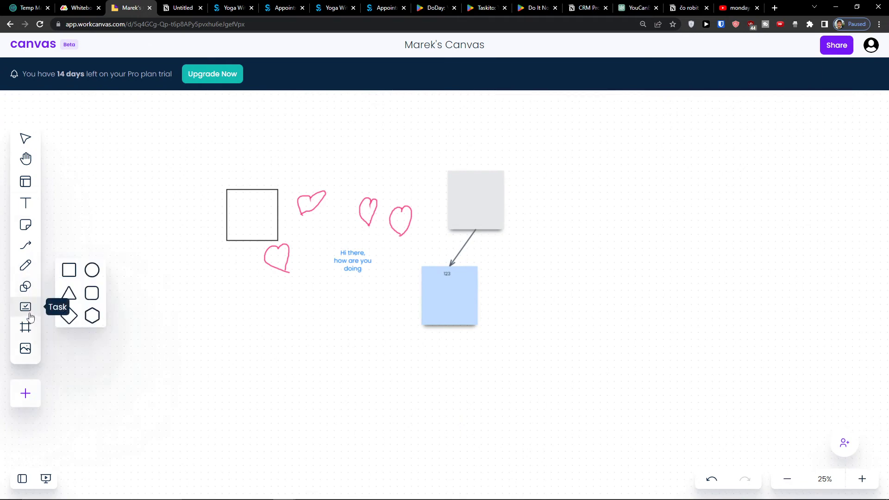
left_click(30, 313)
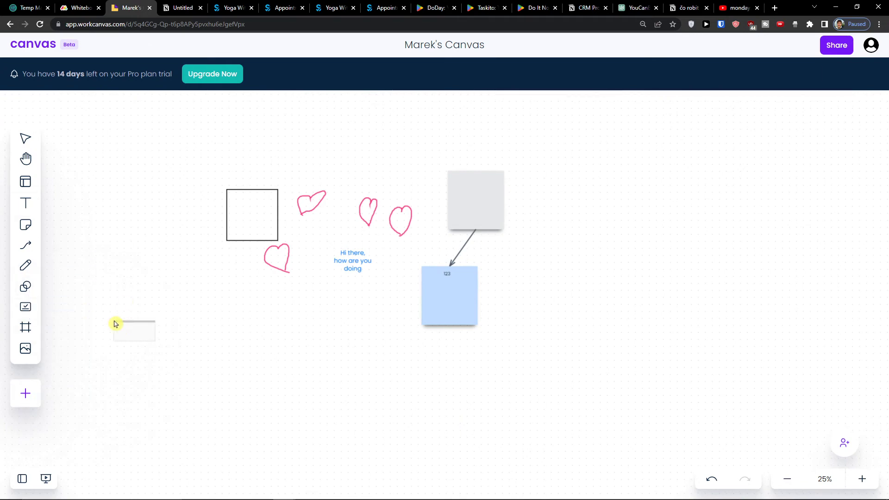
left_click(133, 335)
- Zoom in to 75% and pan so the new task card sits near the centre
scroll(120, 337, "up", 4)
scroll(120, 338, "down", 6)
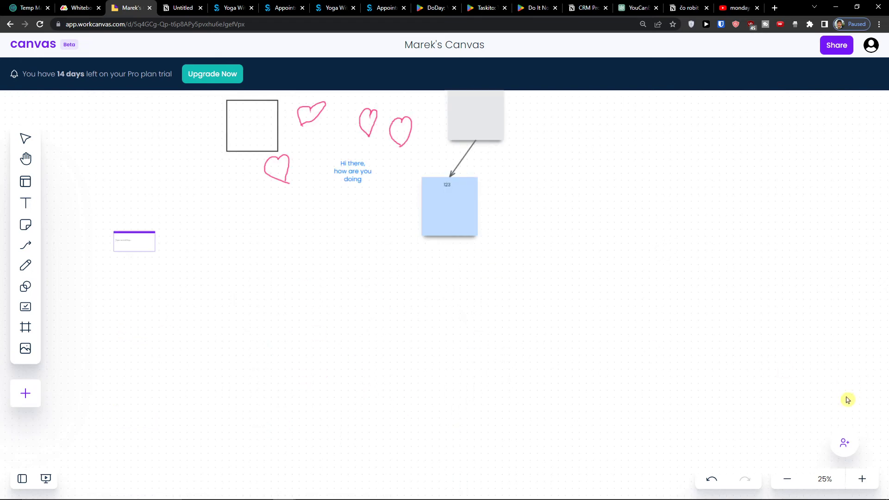
left_click(862, 479)
left_click_drag(192, 383, 150, 428)
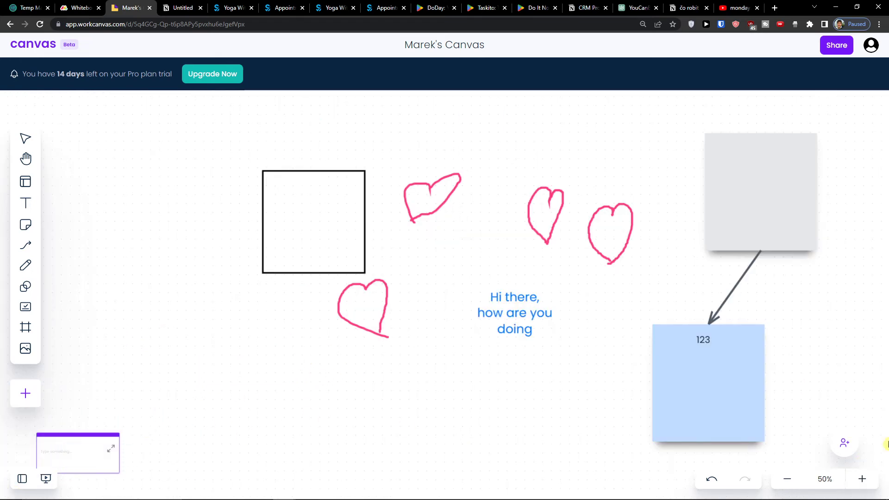
left_click(861, 479)
scroll(144, 340, "down", 5)
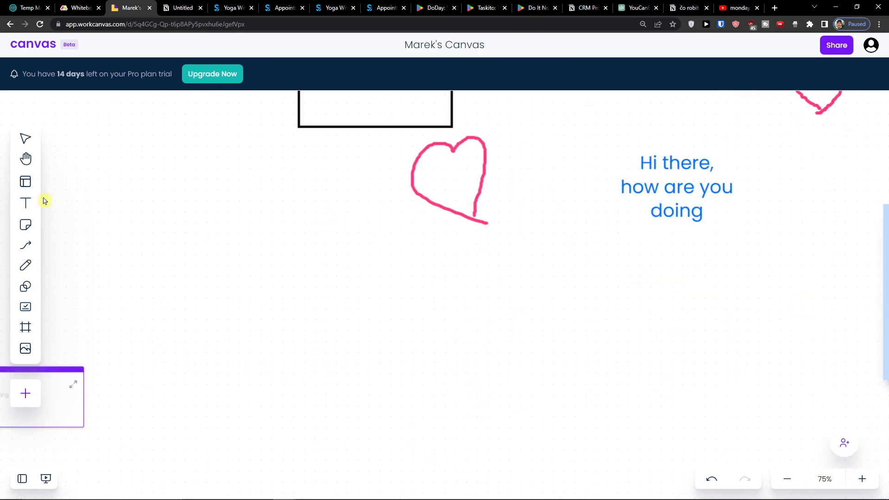
left_click(24, 159)
left_click_drag(153, 252, 508, 171)
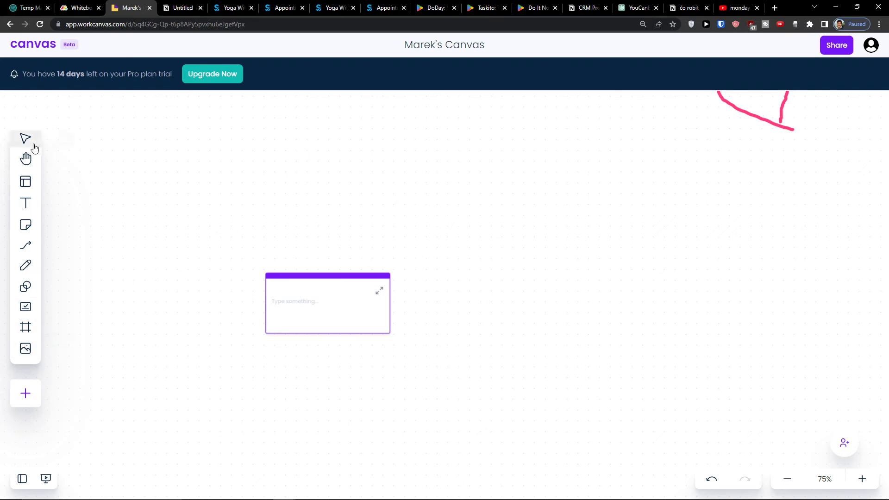
left_click_drag(365, 299, 416, 294)
- Title the card 'This is my task', move it up-right, and expand its details
left_click(375, 281)
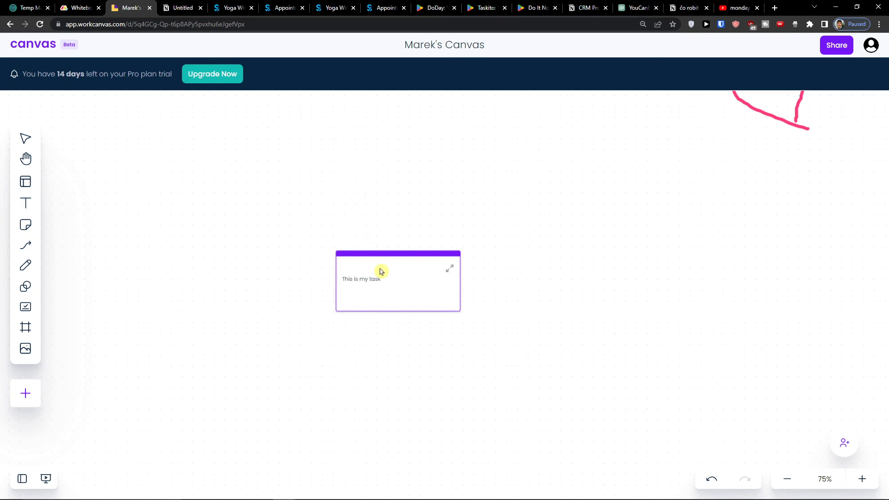
left_click_drag(381, 274, 476, 196)
left_click(549, 191)
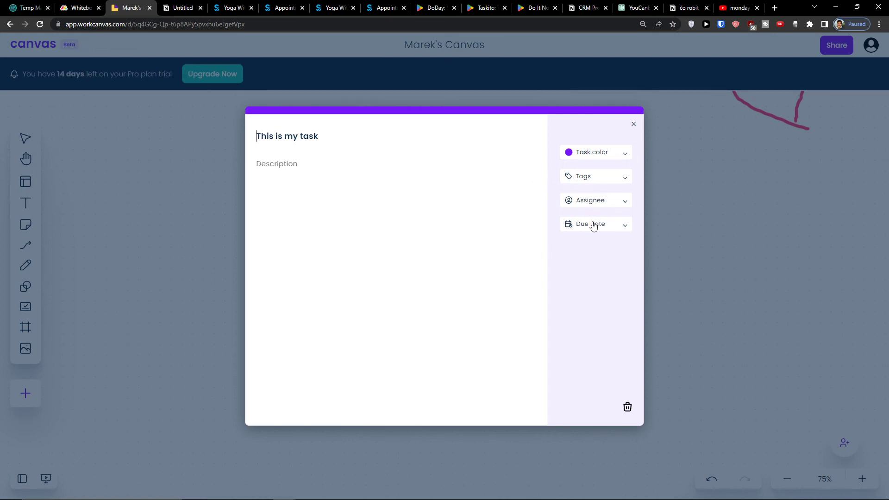
- Close the task details and draw a frame around the task card
left_click(633, 125)
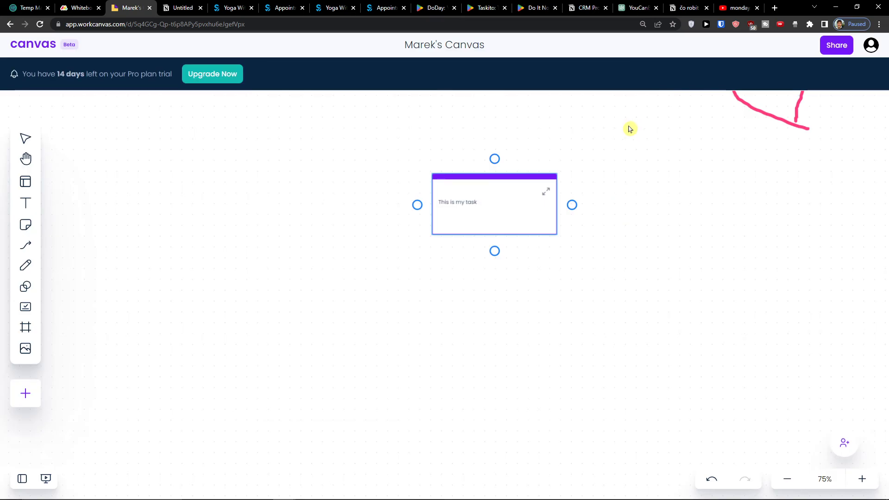
left_click(26, 327)
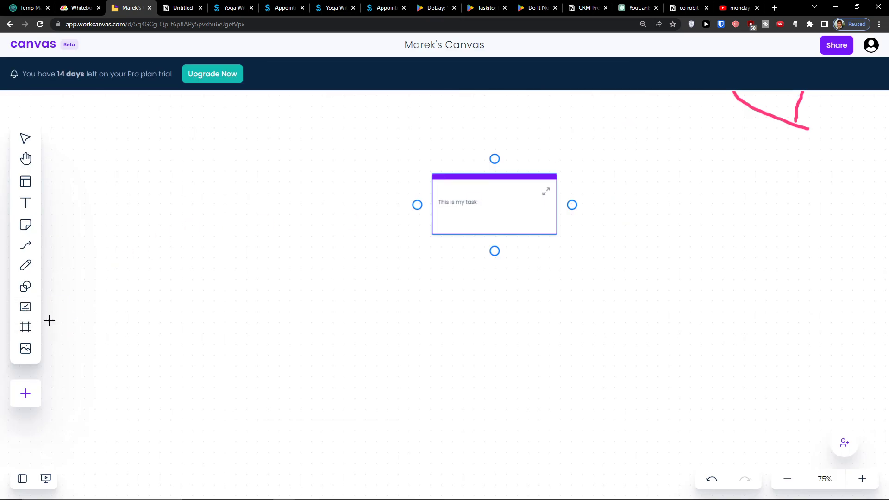
left_click_drag(224, 294, 663, 83)
- At 50% zoom, move the black square and a pink heart into Frame 1
scroll(697, 228, "down", 2)
scroll(697, 223, "up", 4)
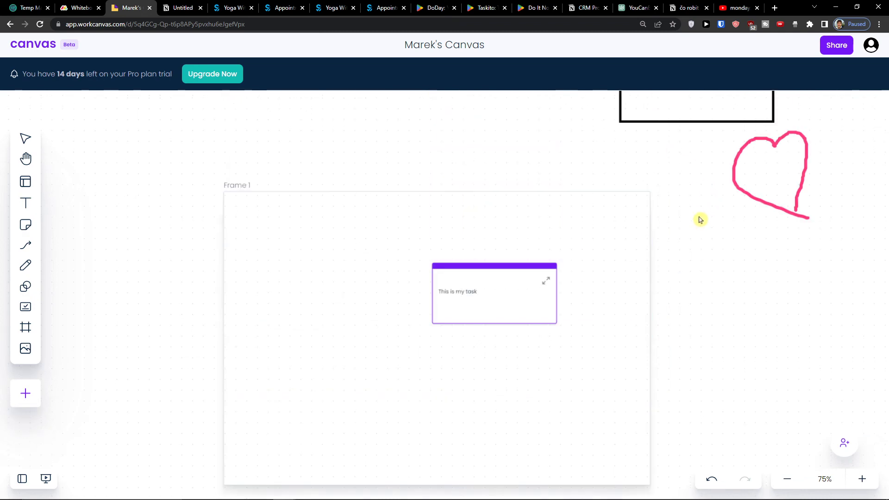
left_click(787, 479)
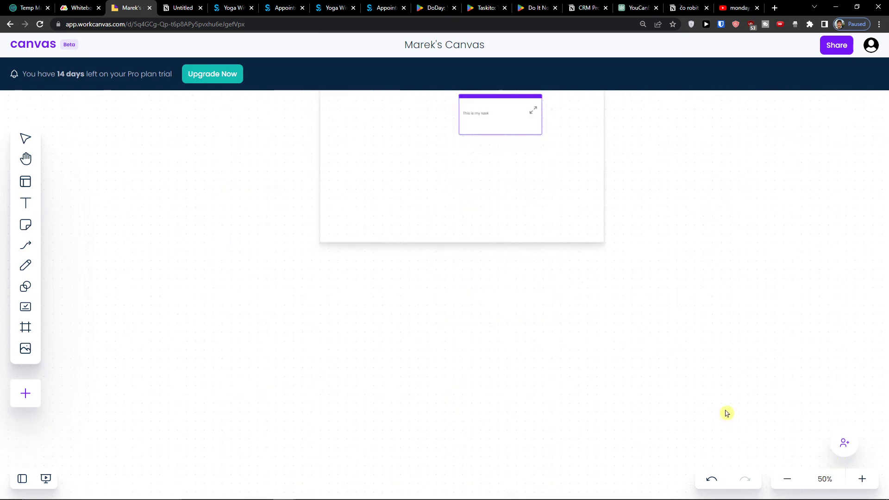
scroll(123, 334, "up", 5)
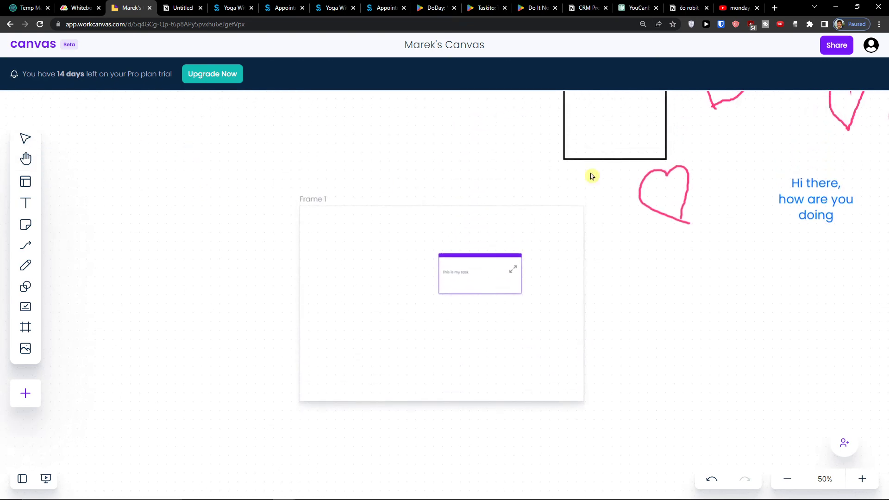
left_click_drag(762, 252, 424, 274)
- Select Frame 1 and move it, with its contents, up the board
left_click(26, 159)
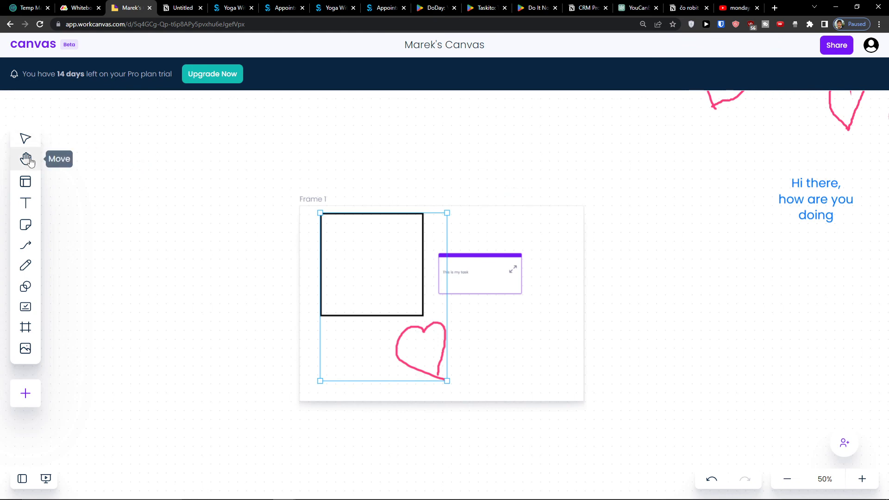
left_click_drag(497, 352, 491, 353)
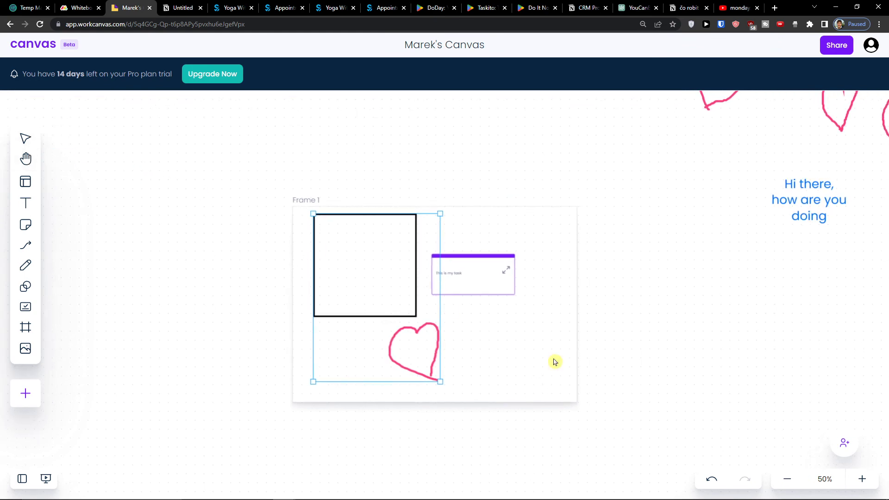
left_click(540, 356)
left_click(507, 353)
left_click_drag(544, 367, 544, 334)
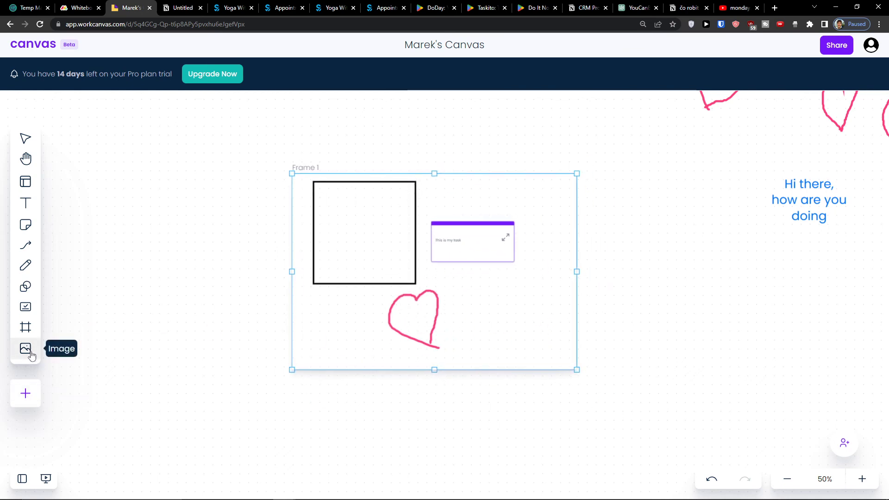
left_click(26, 392)
mouse_move(621, 225)
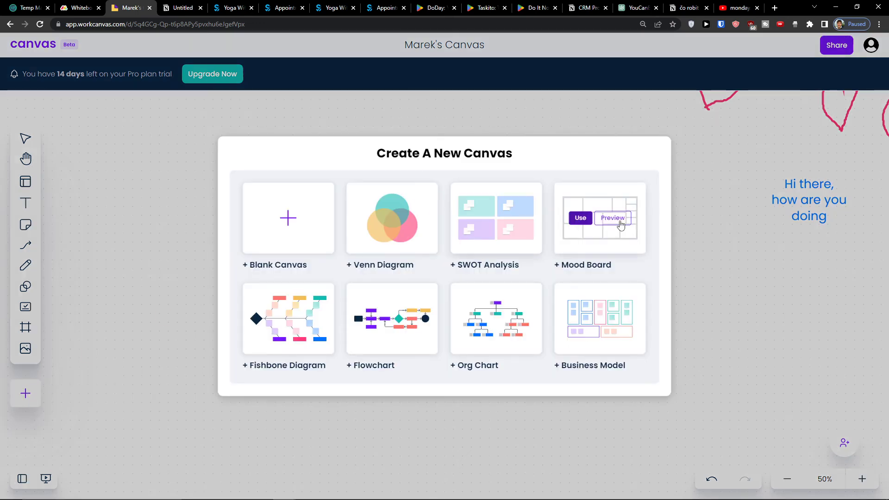
left_click(756, 213)
scroll(693, 240, "up", 6)
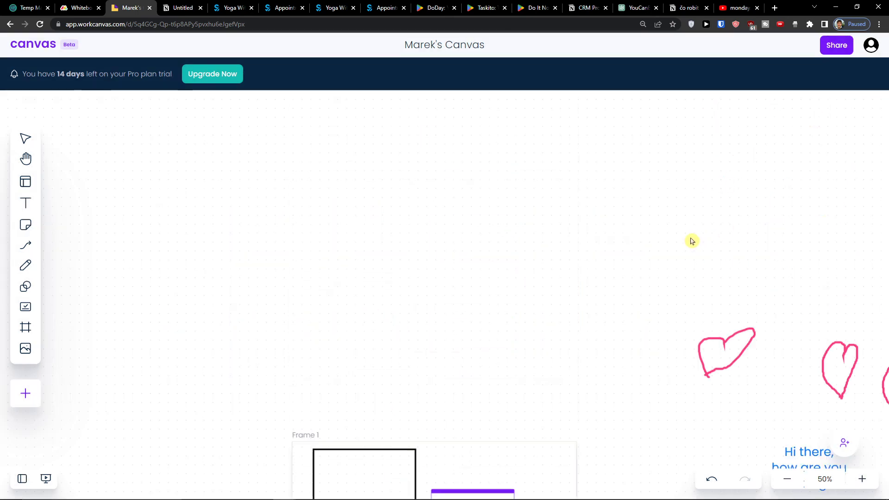
left_click_drag(533, 255, 459, 225)
left_click(74, 7)
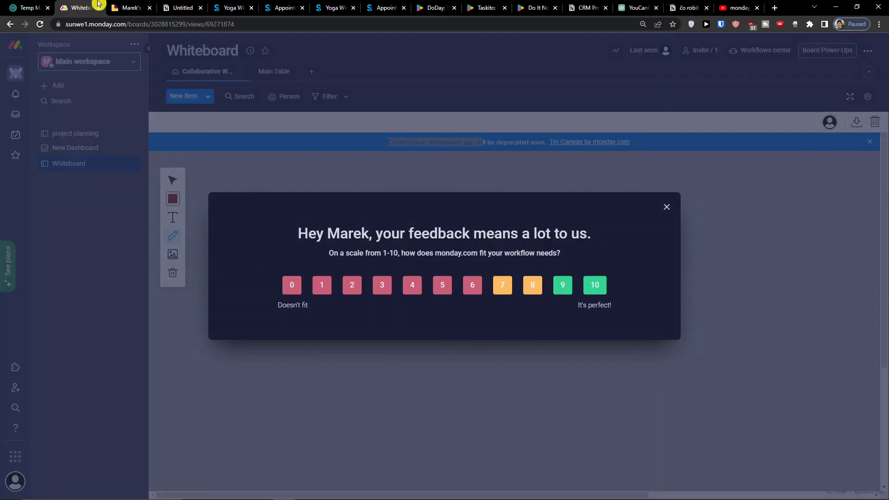
left_click(662, 208)
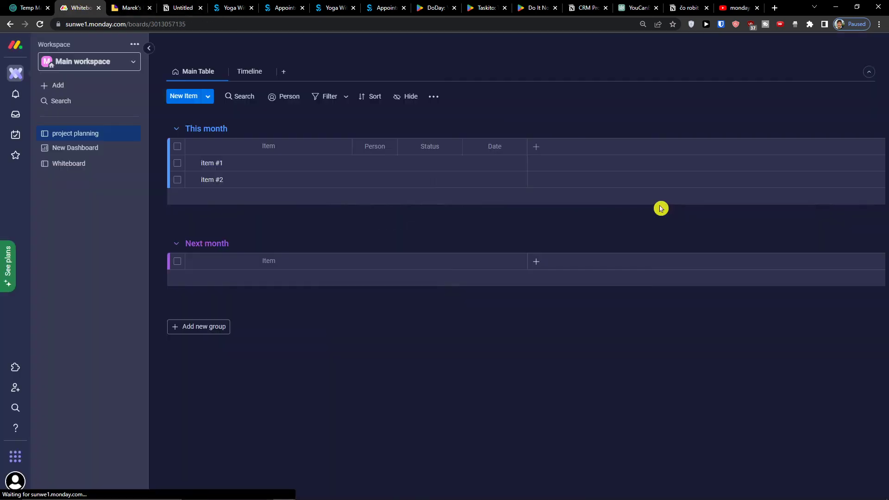
left_click(76, 166)
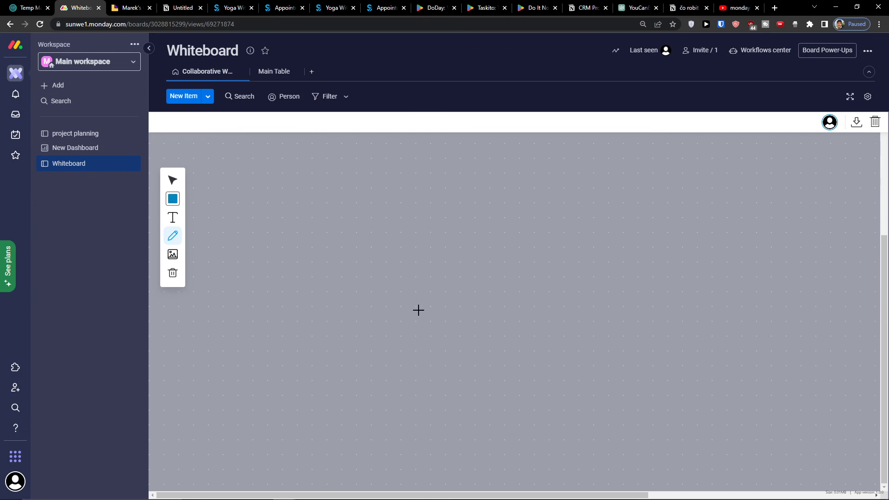
key("ctrl+plus")
key("ctrl+plus")
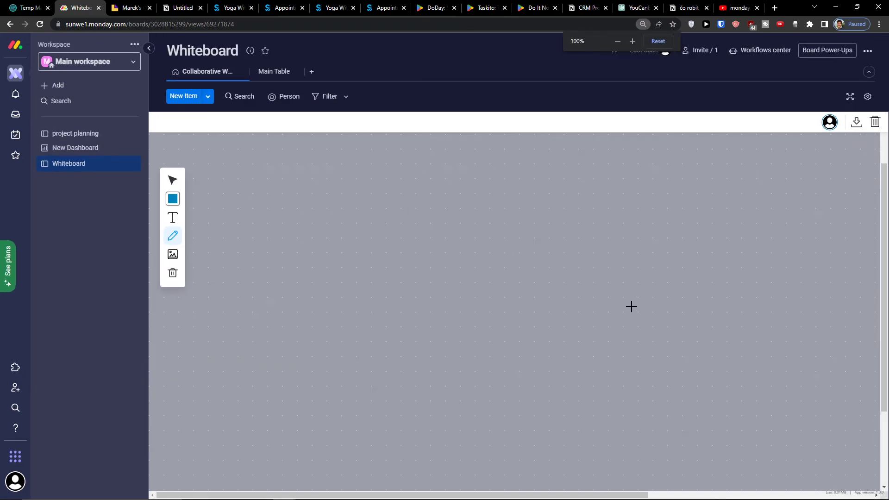
key("ctrl+plus")
key("ctrl+minus")
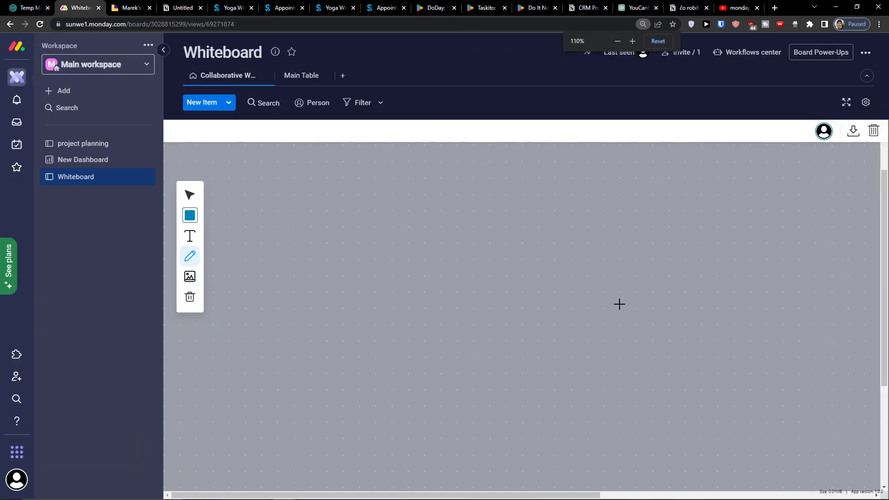
left_click(130, 9)
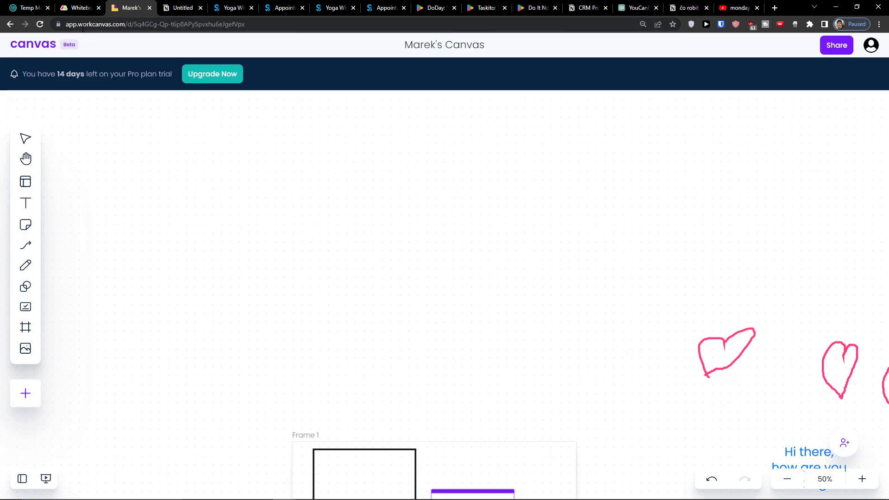